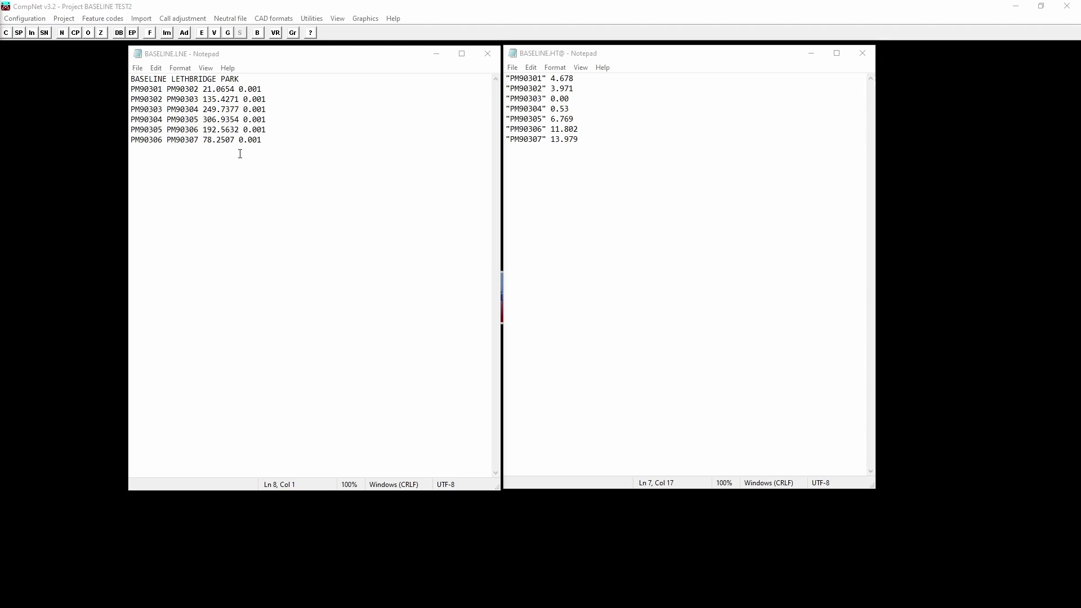
- Examine the BASELINE.LNE file's title line, point pairs, distances and the final accuracy value on each line
{"action": "left_click_drag", "start_coordinate": [242, 78], "coordinate": [118, 76]}
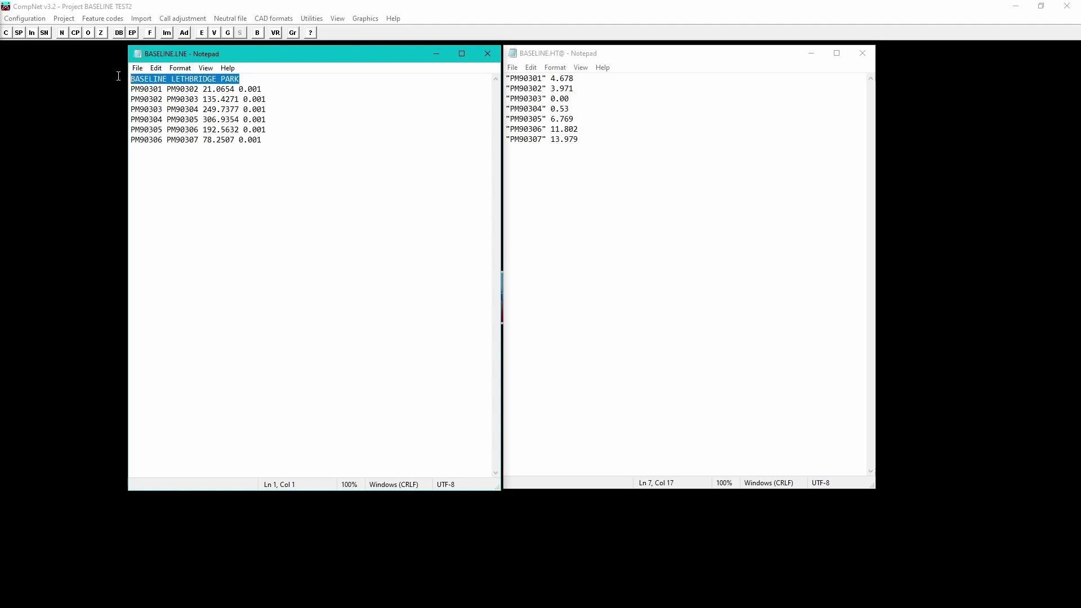
{"action": "left_click", "coordinate": [185, 162]}
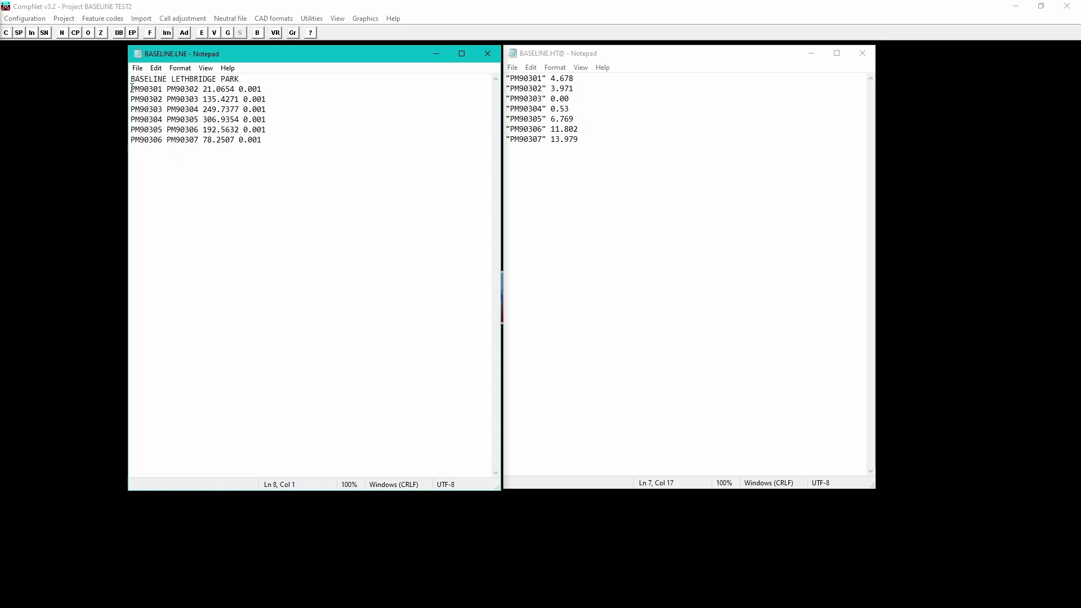
{"action": "left_click_drag", "start_coordinate": [204, 89], "coordinate": [239, 99]}
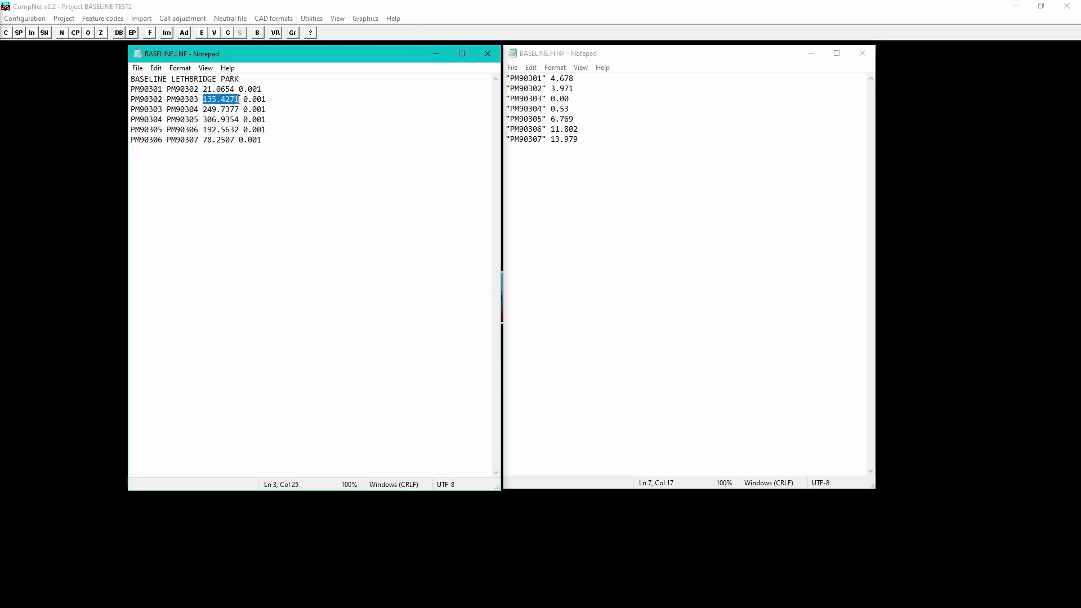
{"action": "left_click", "coordinate": [203, 110]}
{"action": "left_click_drag", "start_coordinate": [239, 89], "coordinate": [262, 89]}
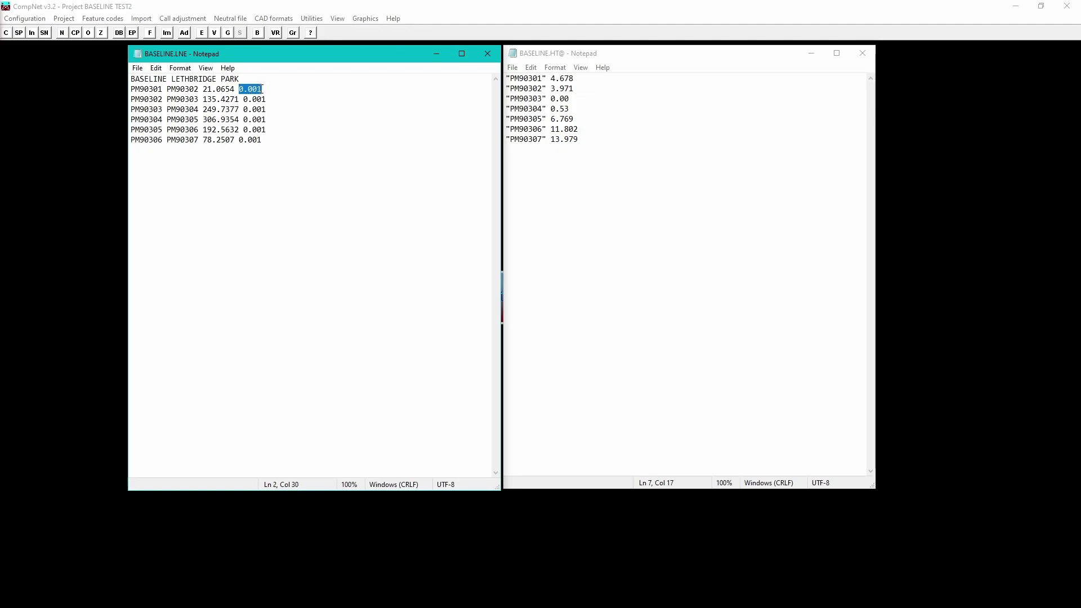
{"action": "left_click", "coordinate": [272, 132]}
- Examine the point heights in BASELINE.HT@, including the PM90303 line, and return to the CompNet window
{"action": "left_click_drag", "start_coordinate": [576, 98], "coordinate": [504, 99]}
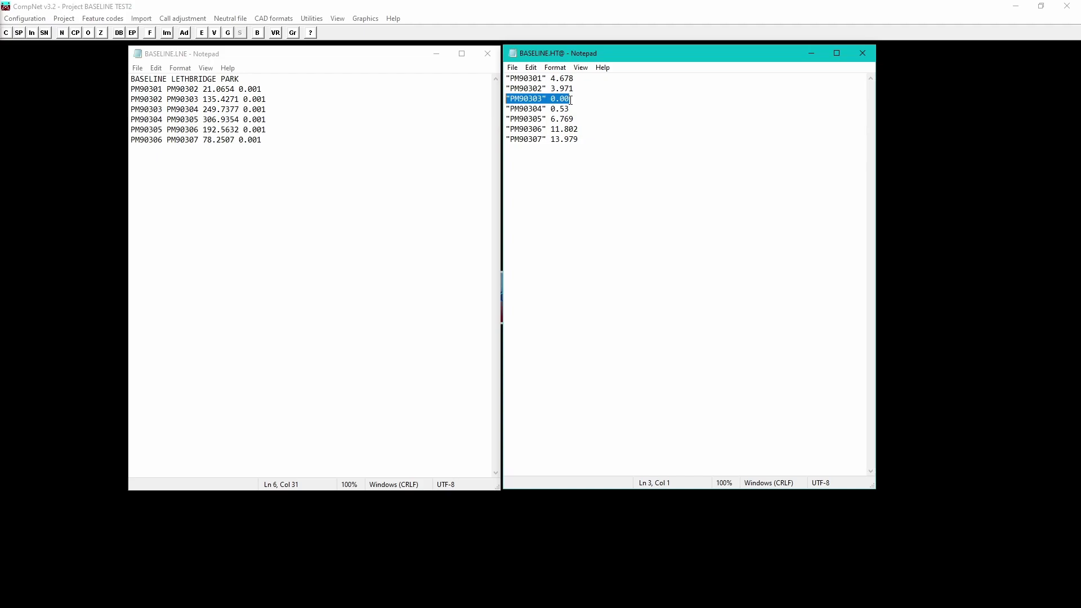
{"action": "left_click", "coordinate": [570, 100]}
{"action": "left_click", "coordinate": [571, 109]}
{"action": "left_click", "coordinate": [505, 29]}
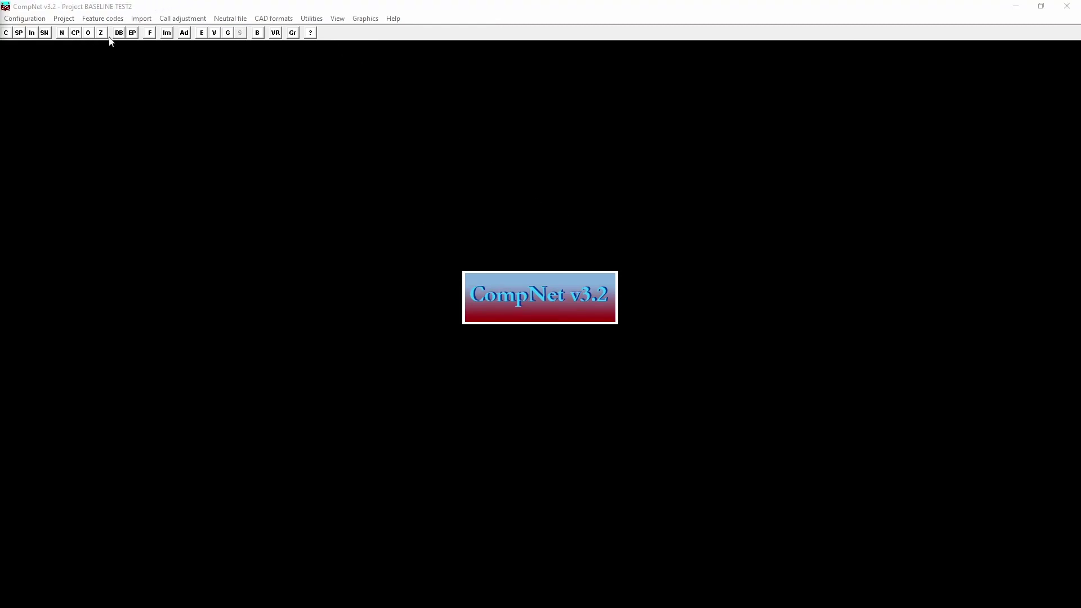
- Create a new project named BASELINE TS16 with the PLANE projection and two dimensions
{"action": "left_click", "coordinate": [63, 34]}
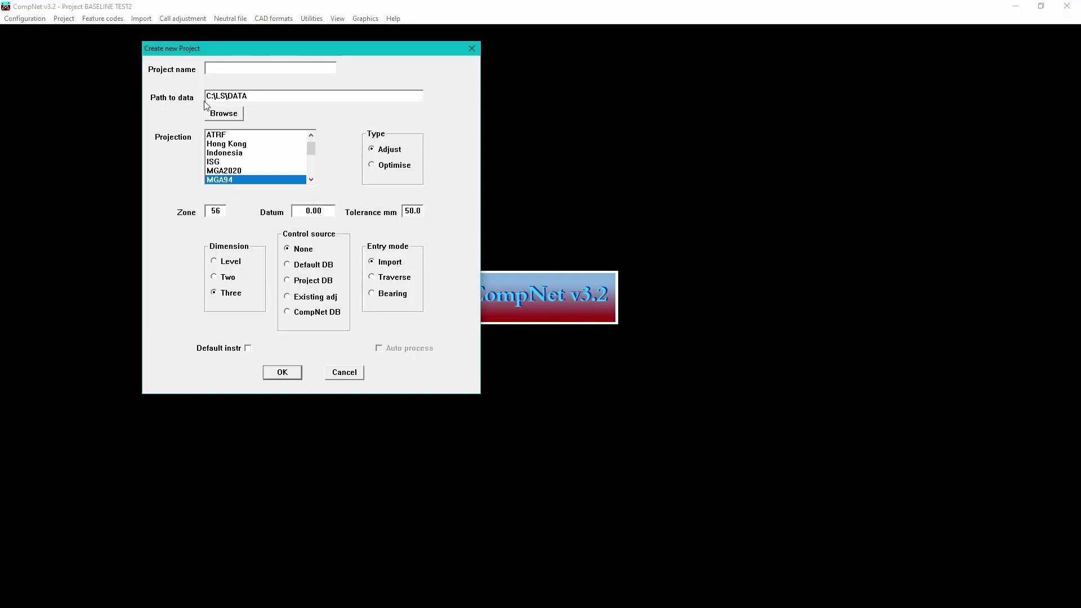
{"action": "left_click", "coordinate": [229, 67]}
{"action": "type", "text": "BASELINE TS16"}
{"action": "left_click", "coordinate": [312, 179]}
{"action": "left_click", "coordinate": [311, 179]}
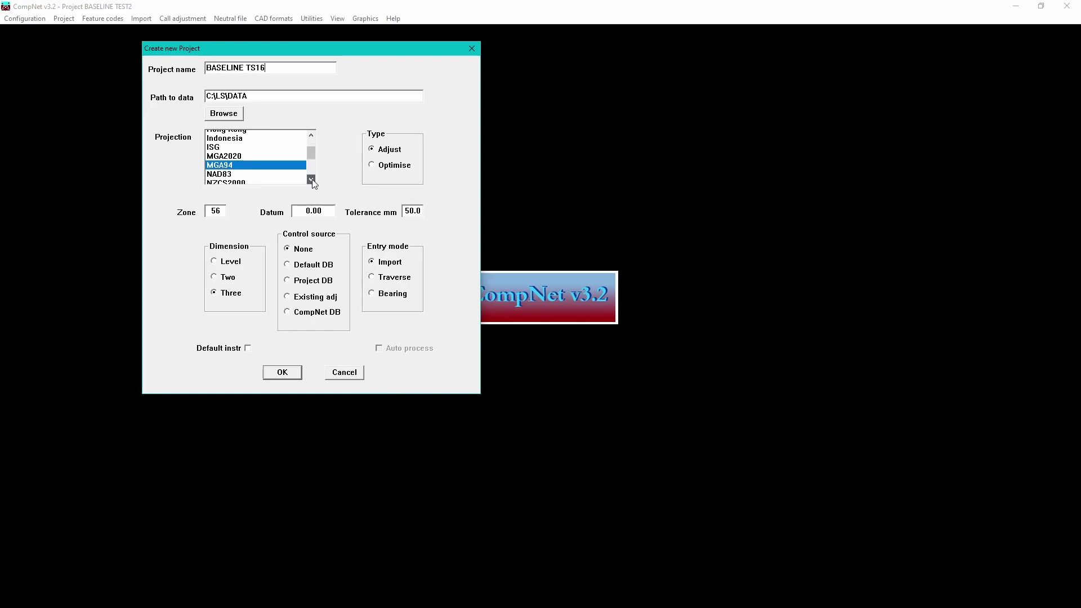
{"action": "left_click", "coordinate": [221, 170]}
{"action": "left_click", "coordinate": [221, 279]}
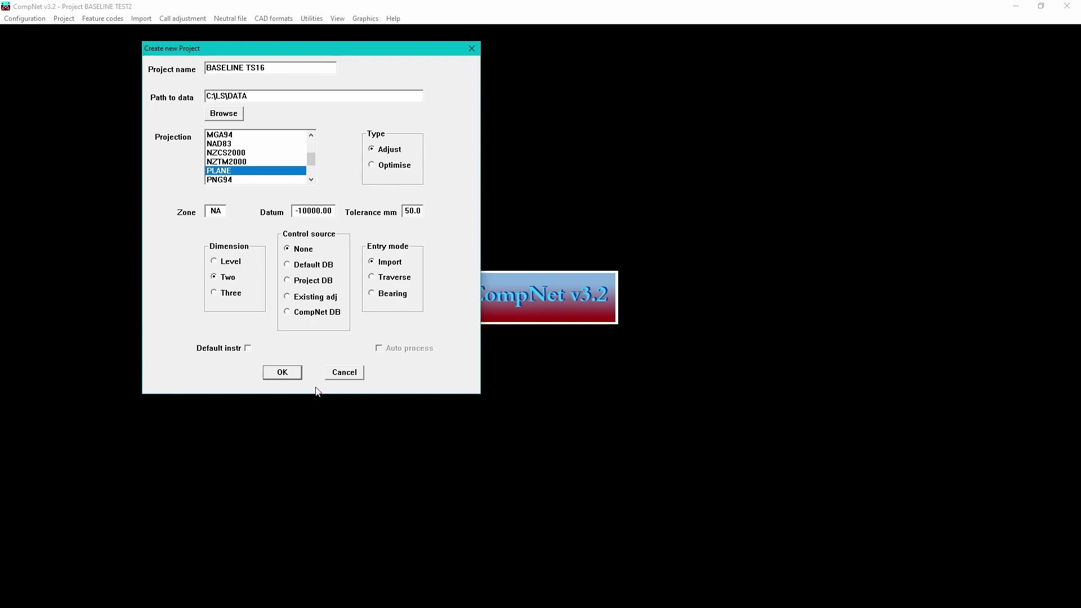
{"action": "left_click", "coordinate": [284, 376]}
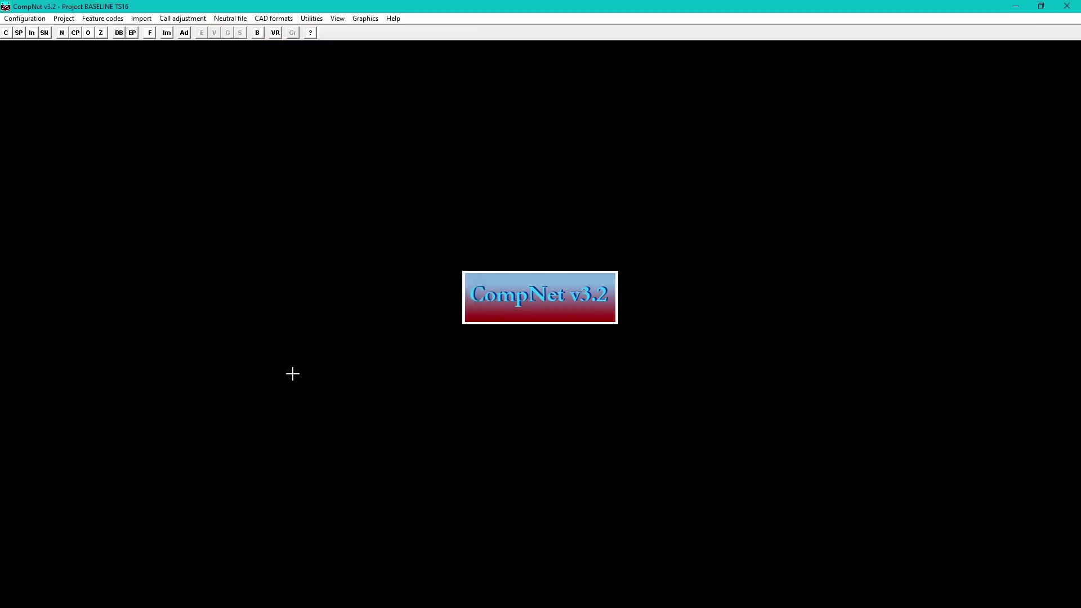
- Set up a general-survey Leica GSI total station import using the file J16_1012335.gsi
{"action": "left_click", "coordinate": [143, 19]}
{"action": "mouse_move", "coordinate": [172, 45]}
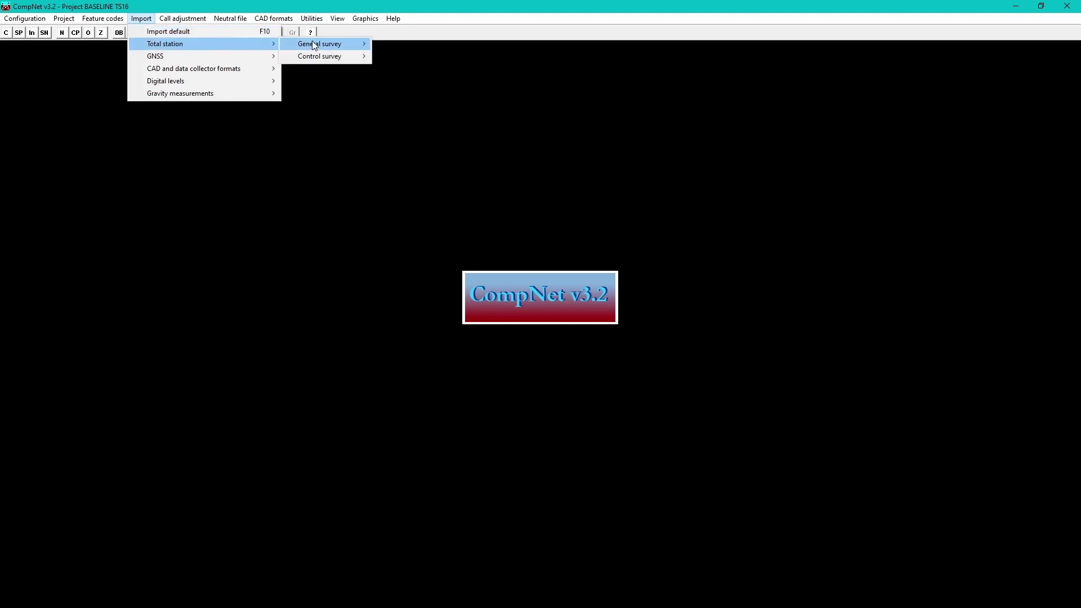
{"action": "mouse_move", "coordinate": [314, 43]}
{"action": "mouse_move", "coordinate": [441, 45]}
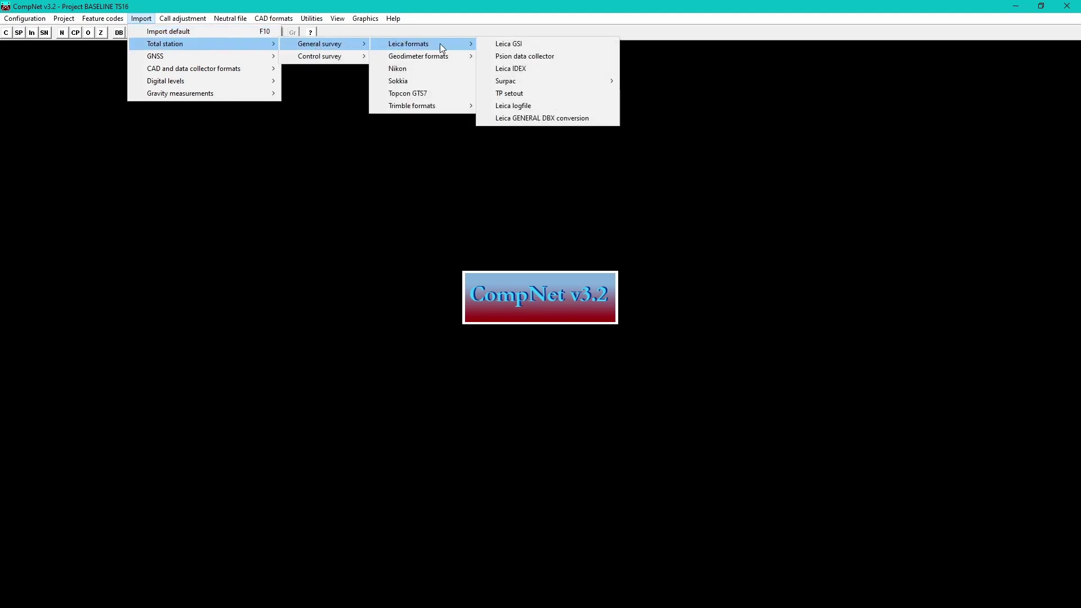
{"action": "left_click", "coordinate": [533, 45]}
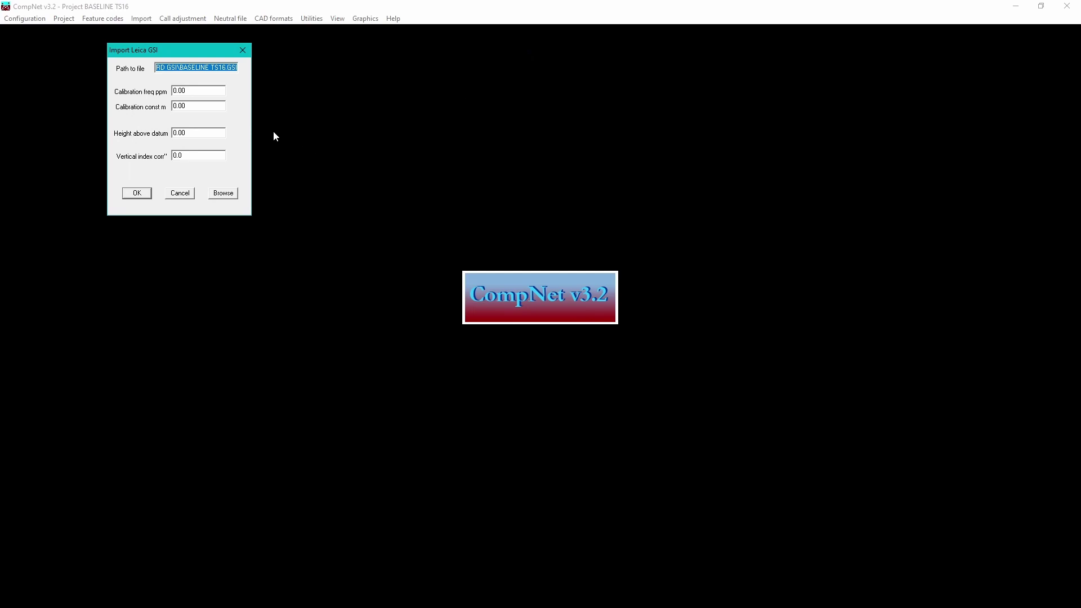
{"action": "left_click", "coordinate": [220, 194]}
{"action": "left_click", "coordinate": [222, 141]}
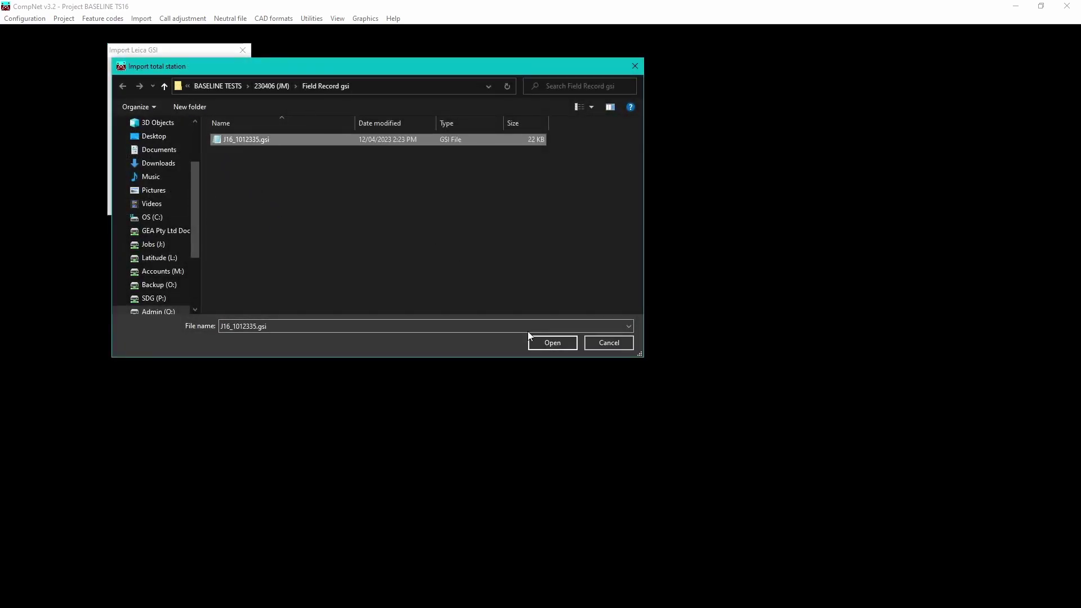
{"action": "left_click", "coordinate": [541, 344]}
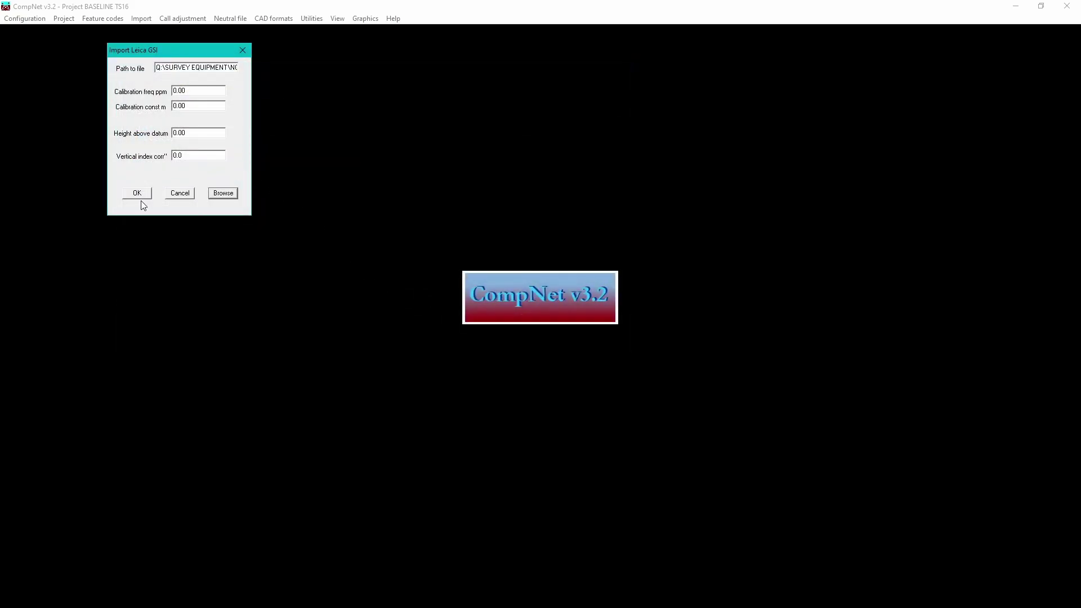
- Run the GSI import, combining inline codes with point numbers
{"action": "left_click", "coordinate": [140, 197]}
{"action": "left_click", "coordinate": [495, 336]}
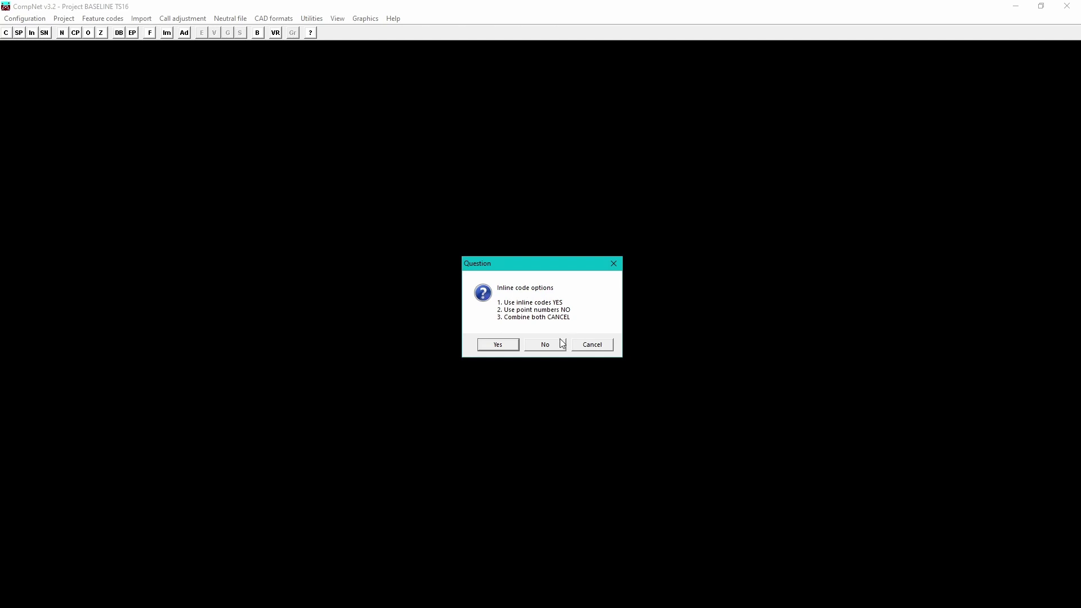
{"action": "left_click", "coordinate": [598, 344]}
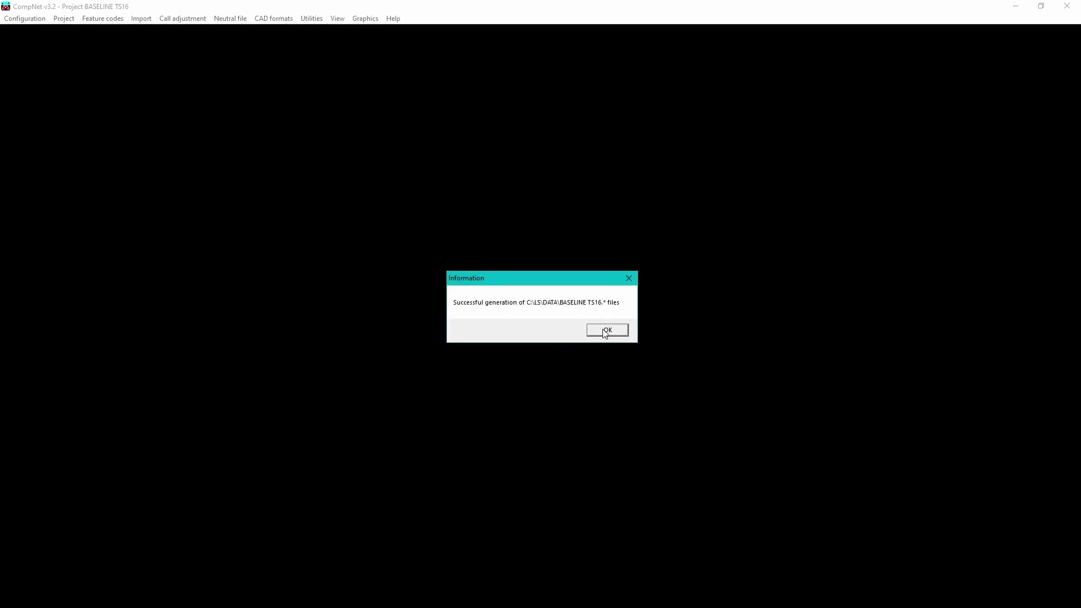
{"action": "left_click", "coordinate": [604, 331]}
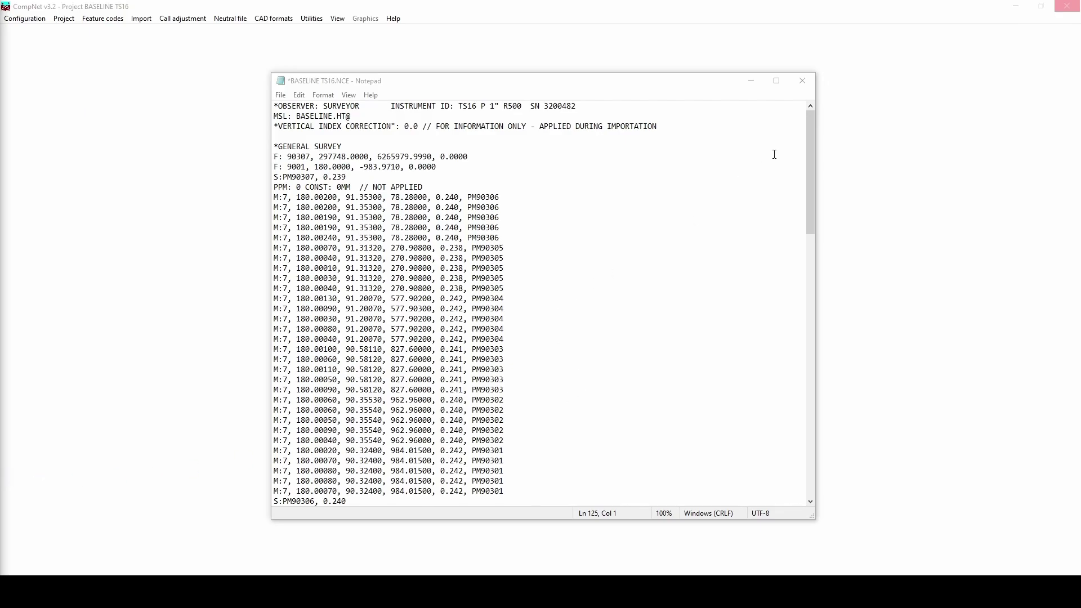
- Save and close BASELINE TS16.NCE with its MSL: BASELINE.HT@ line, declining validation and adjustment file generation
{"action": "left_click", "coordinate": [806, 87]}
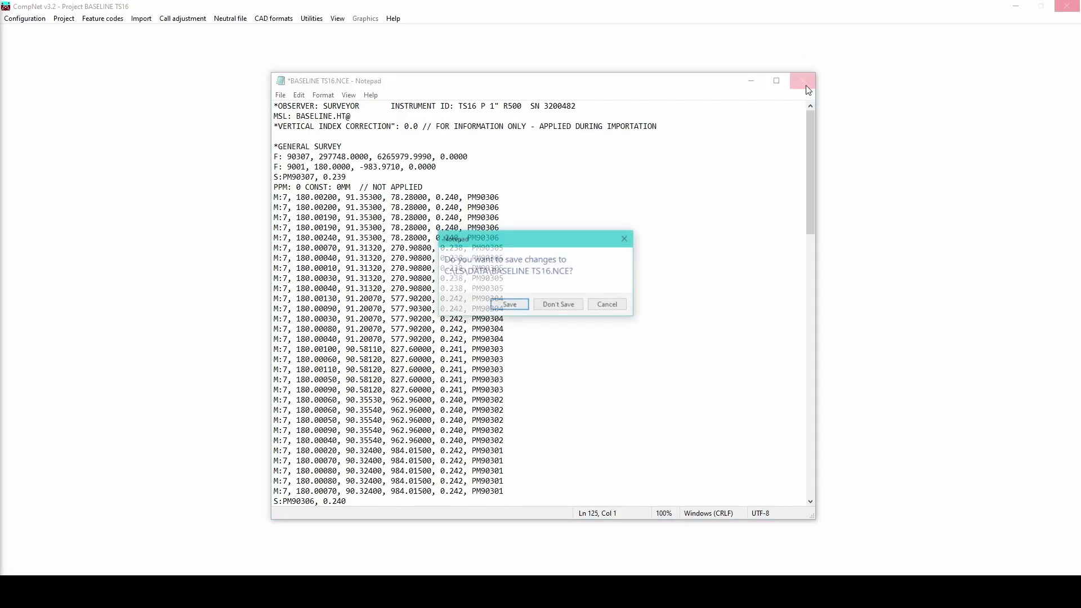
{"action": "left_click", "coordinate": [505, 307]}
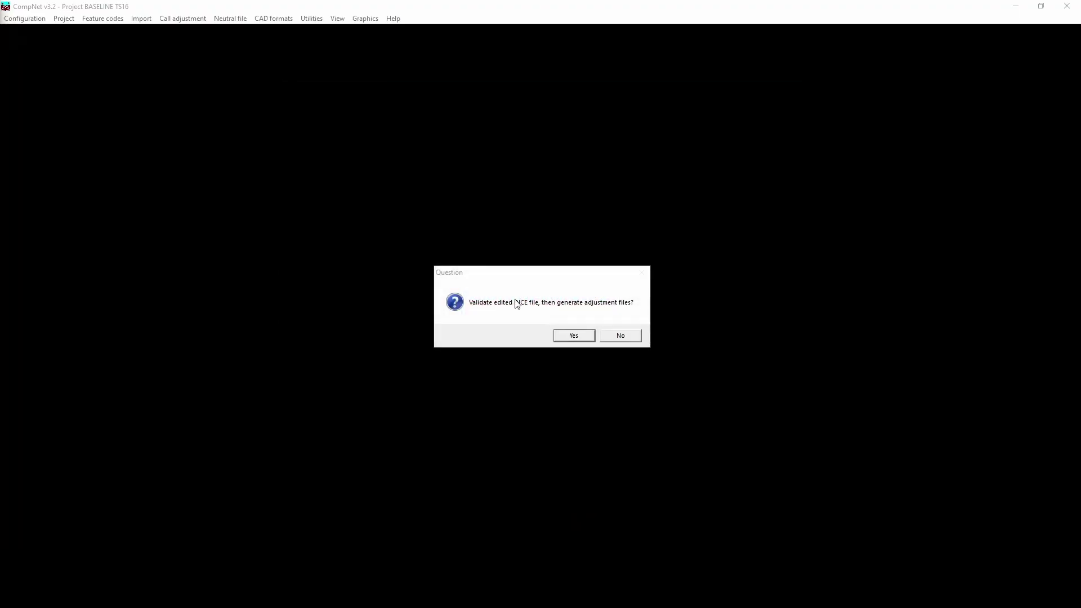
{"action": "left_click", "coordinate": [622, 338]}
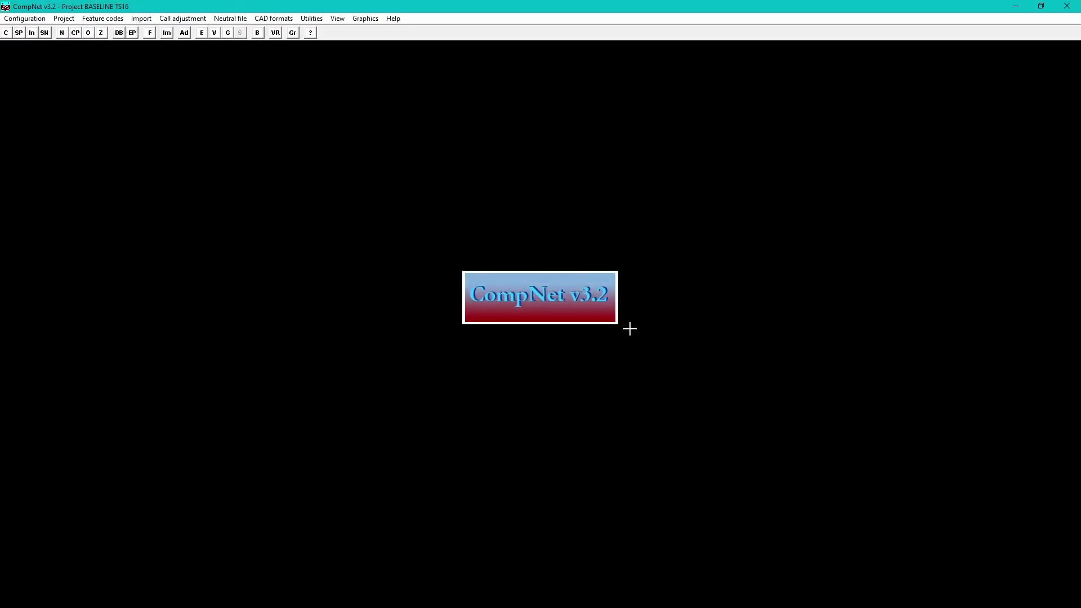
- Start choosing a baseline file for the baseline calibration and accept overwriting the existing BASELINE.LNE
{"action": "left_click", "coordinate": [310, 19]}
{"action": "mouse_move", "coordinate": [339, 64]}
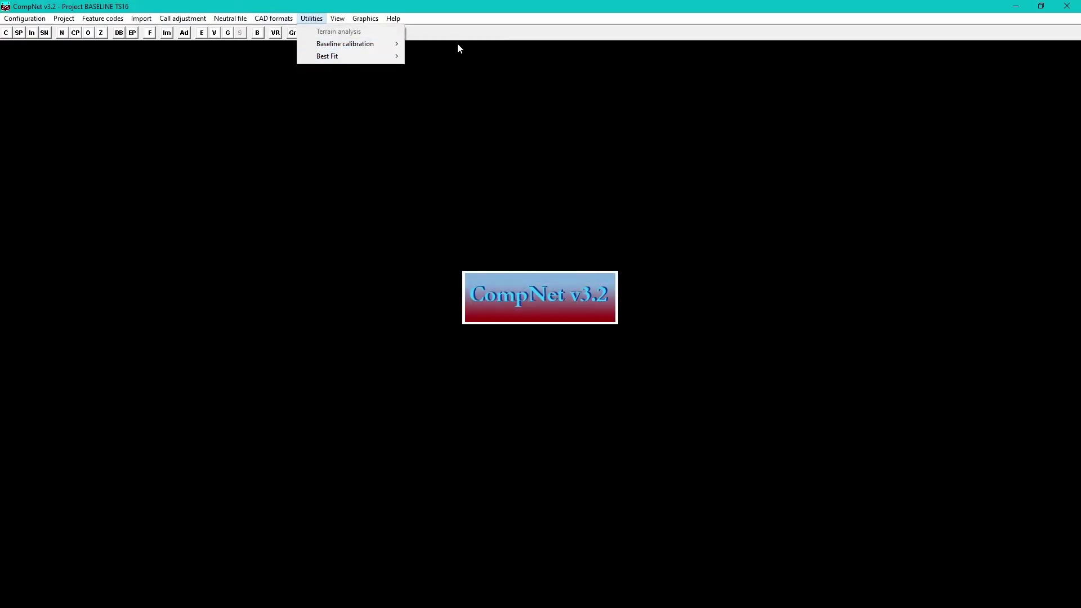
{"action": "mouse_move", "coordinate": [369, 42]}
{"action": "mouse_move", "coordinate": [433, 47]}
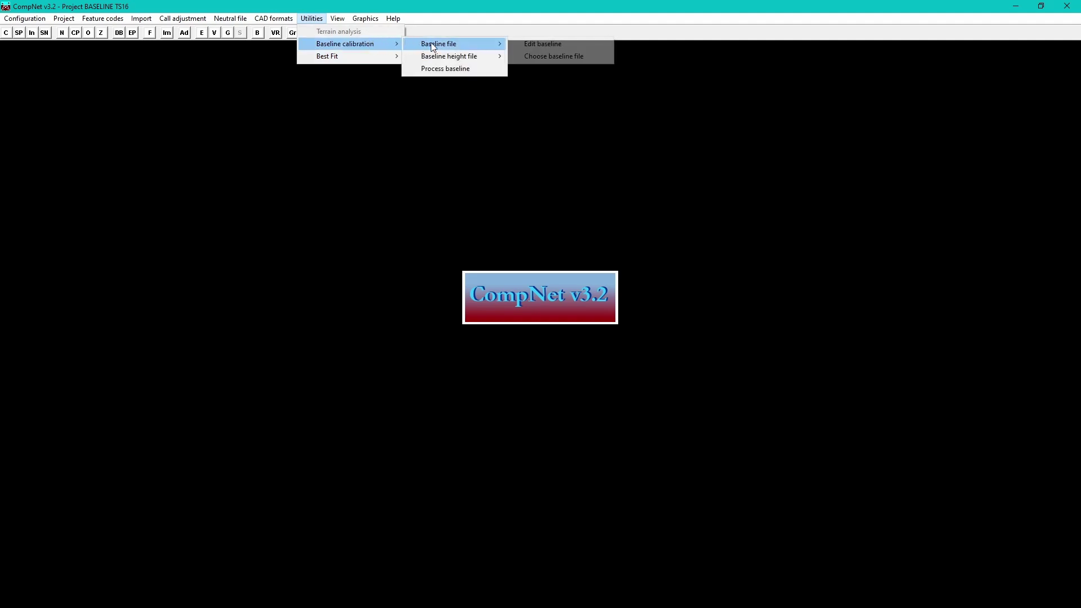
{"action": "left_click", "coordinate": [549, 58]}
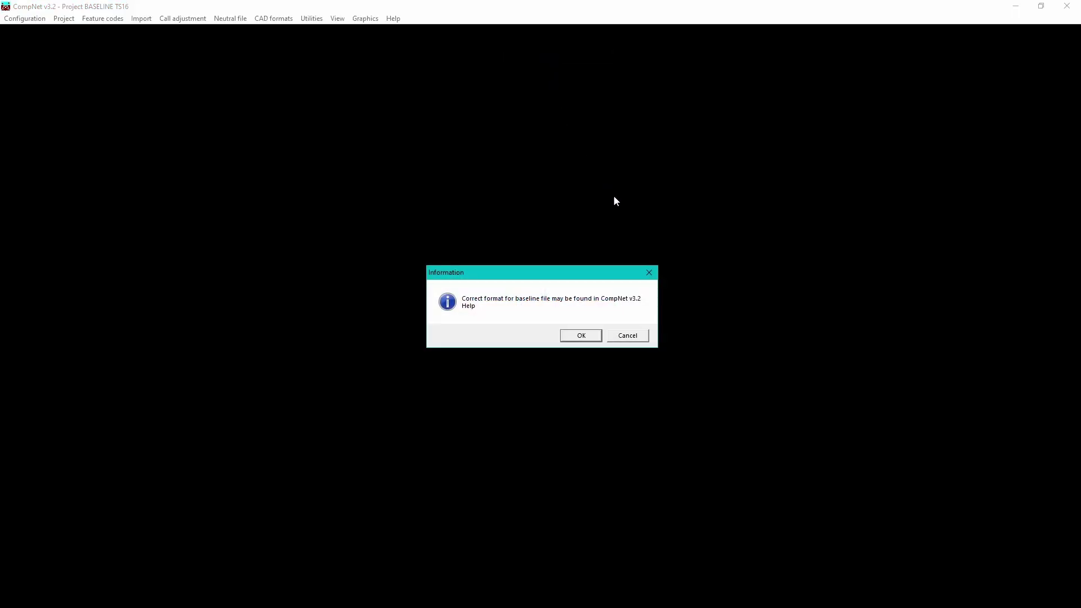
{"action": "left_click", "coordinate": [577, 336]}
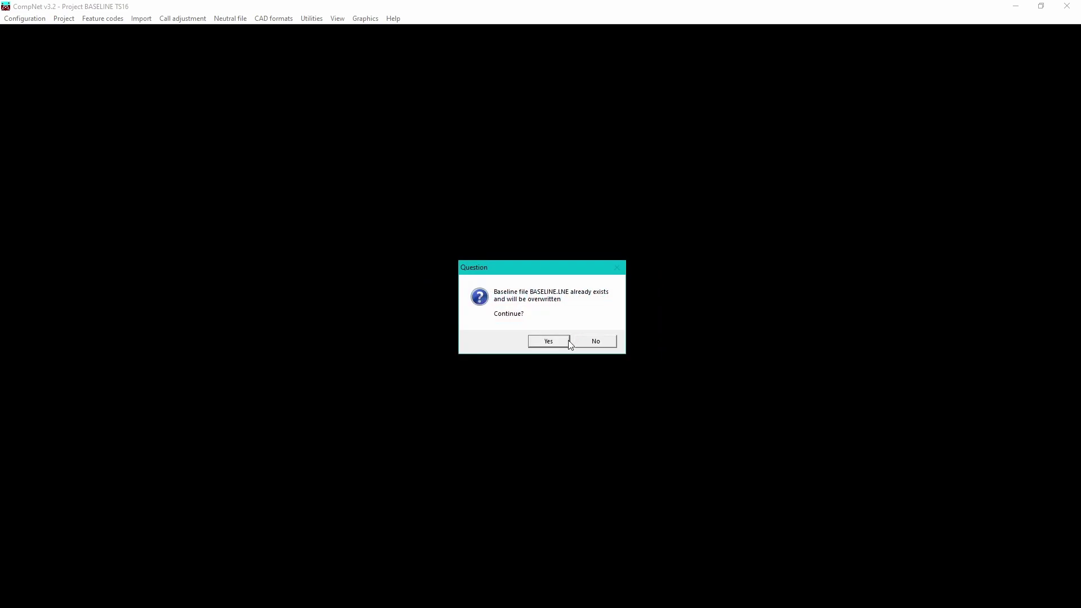
{"action": "left_click", "coordinate": [558, 341]}
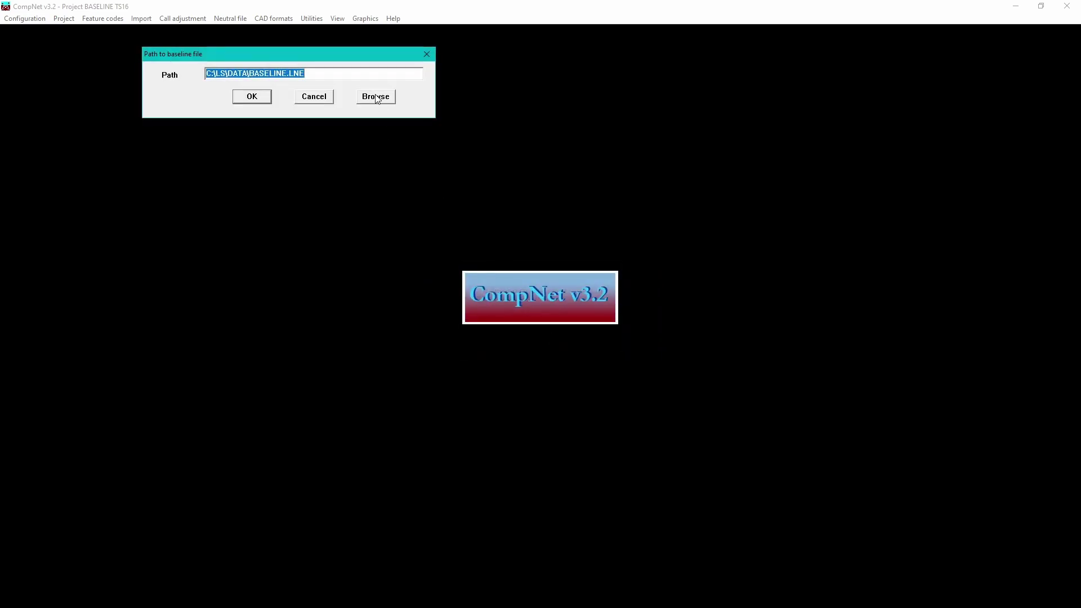
- Browse on drive Q: to SURVEY EQUIPMENT, No16 LEICA TS16 P1 R500 SN3200482, BASELINE TESTS, 230406 (JM), Compnet
{"action": "left_click", "coordinate": [376, 97]}
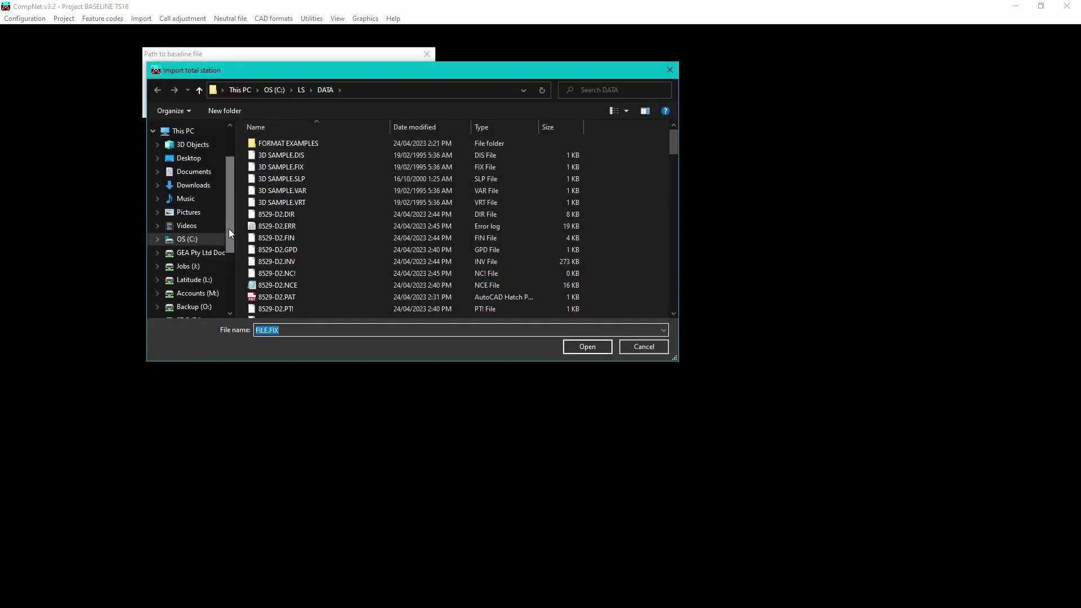
{"action": "left_click_drag", "start_coordinate": [229, 234], "coordinate": [229, 267]}
{"action": "left_click", "coordinate": [193, 247]}
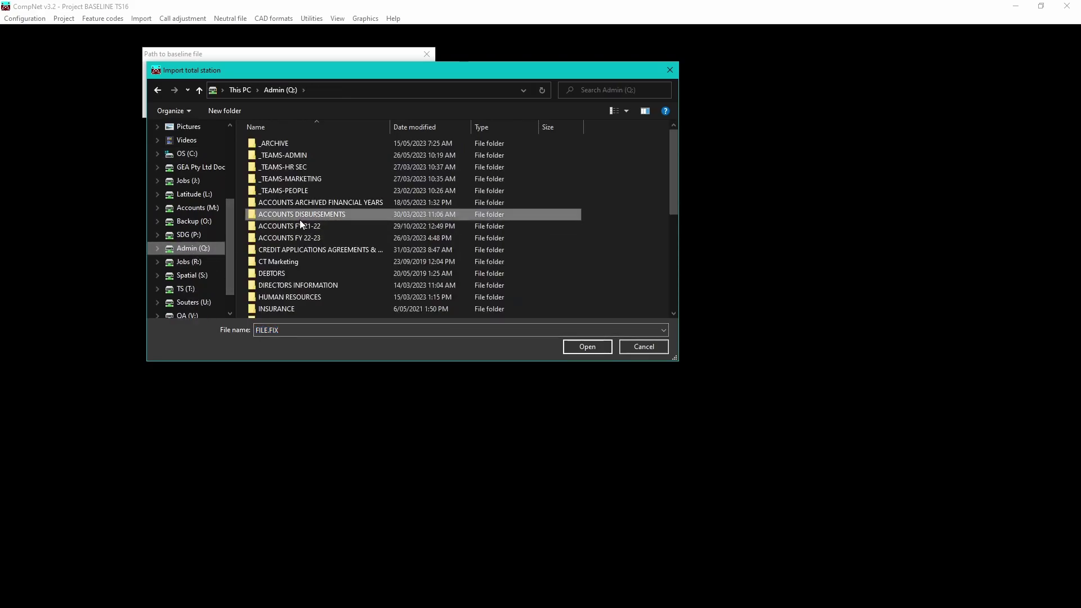
{"action": "scroll", "coordinate": [299, 220], "scroll_direction": "down", "scroll_amount": 10}
{"action": "double_click", "coordinate": [292, 206]}
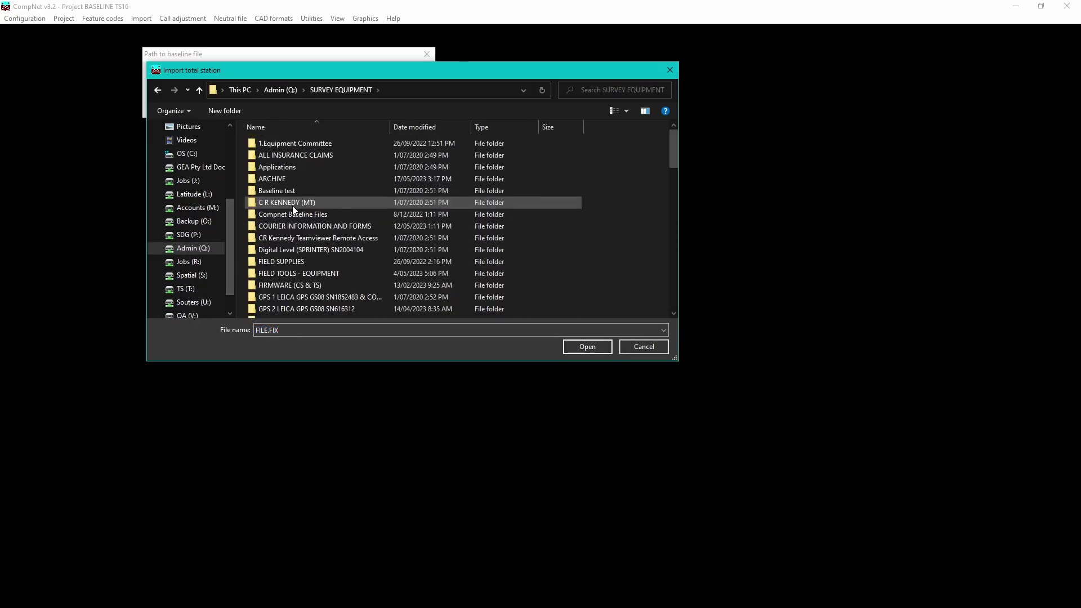
{"action": "scroll", "coordinate": [293, 206], "scroll_direction": "down", "scroll_amount": 5}
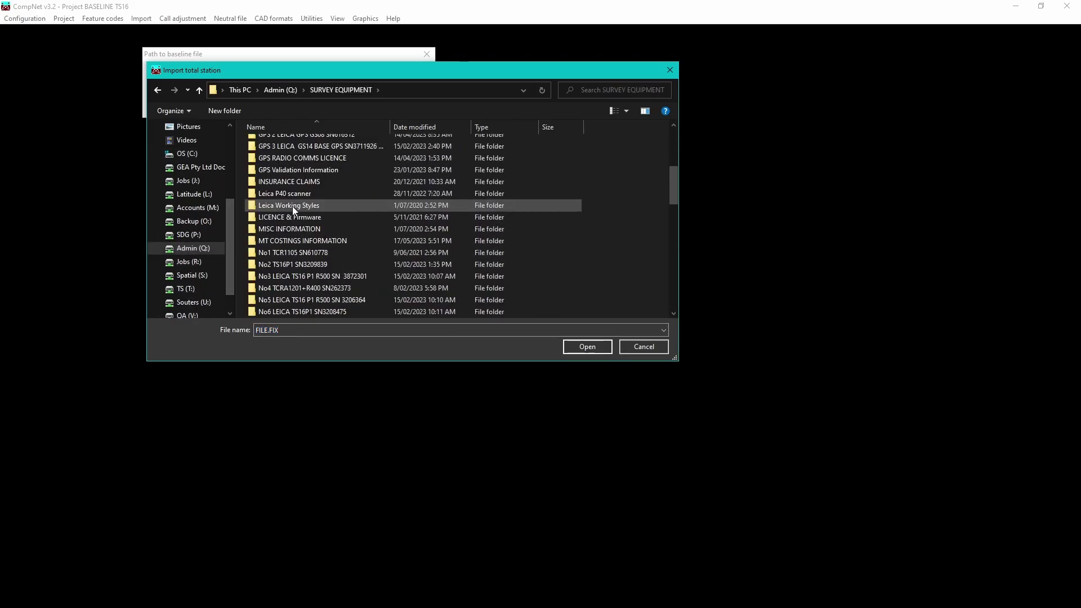
{"action": "scroll", "coordinate": [306, 265], "scroll_direction": "down", "scroll_amount": 3}
{"action": "double_click", "coordinate": [299, 276]}
{"action": "double_click", "coordinate": [281, 142]}
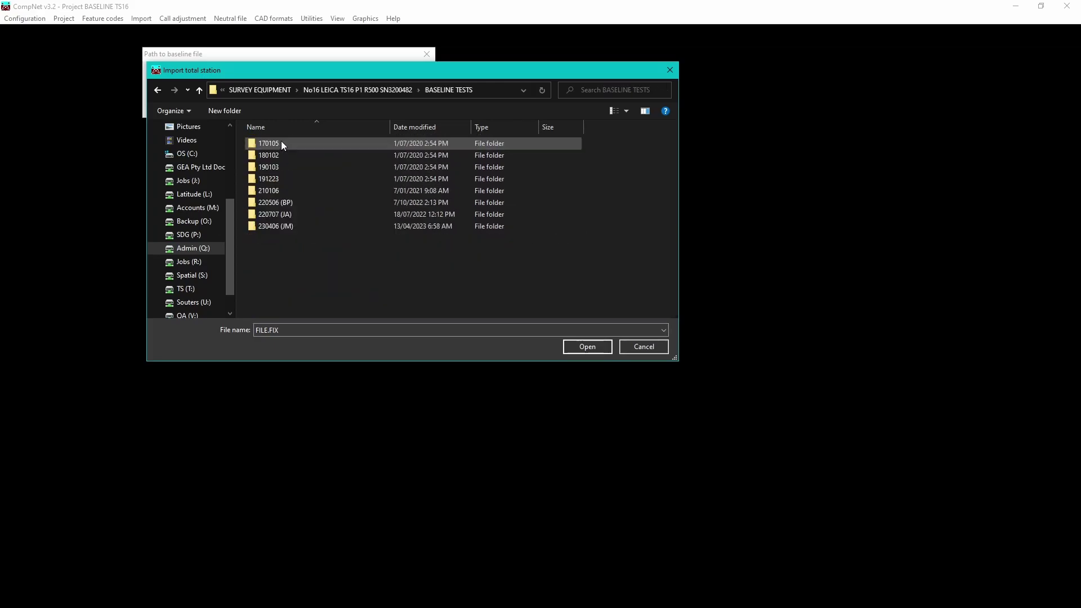
{"action": "double_click", "coordinate": [279, 226]}
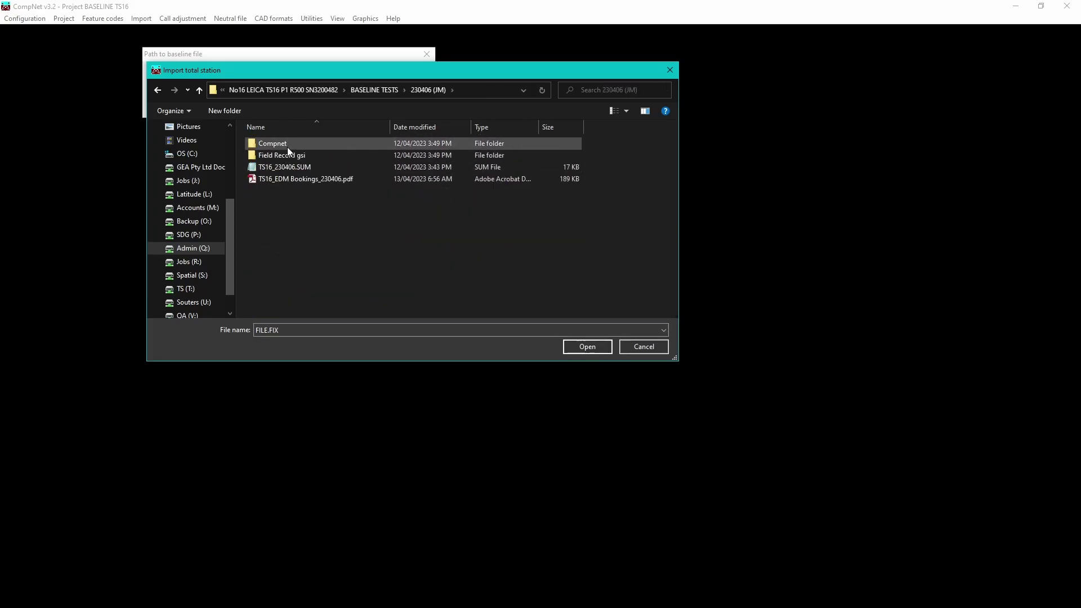
{"action": "double_click", "coordinate": [287, 145]}
- Load BASELINE.LNE from the Compnet folder as the project's baseline file
{"action": "left_click", "coordinate": [299, 155]}
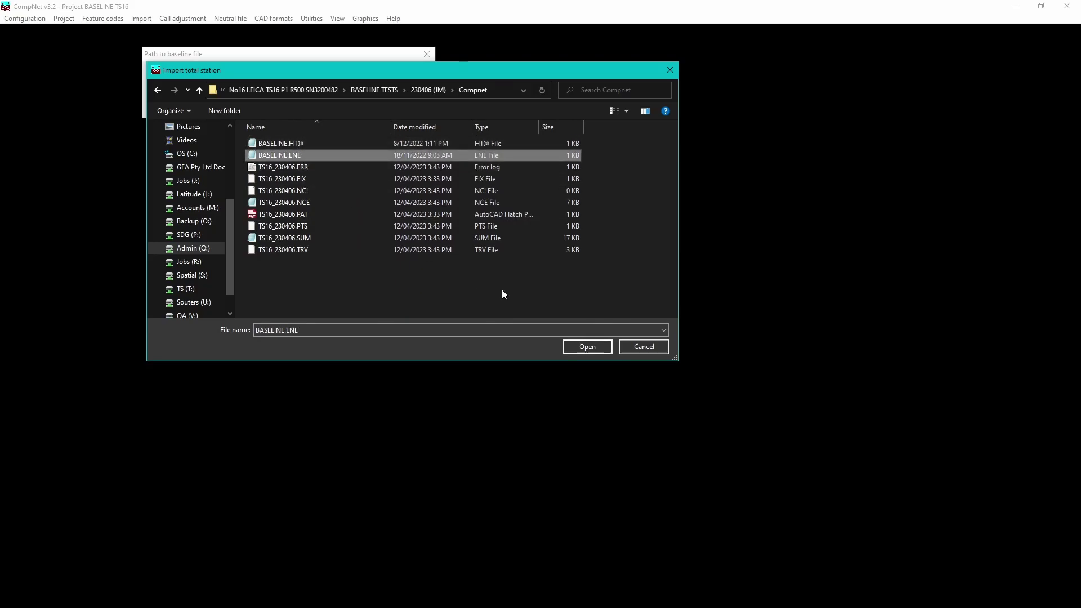
{"action": "left_click", "coordinate": [590, 349]}
{"action": "left_click", "coordinate": [247, 98]}
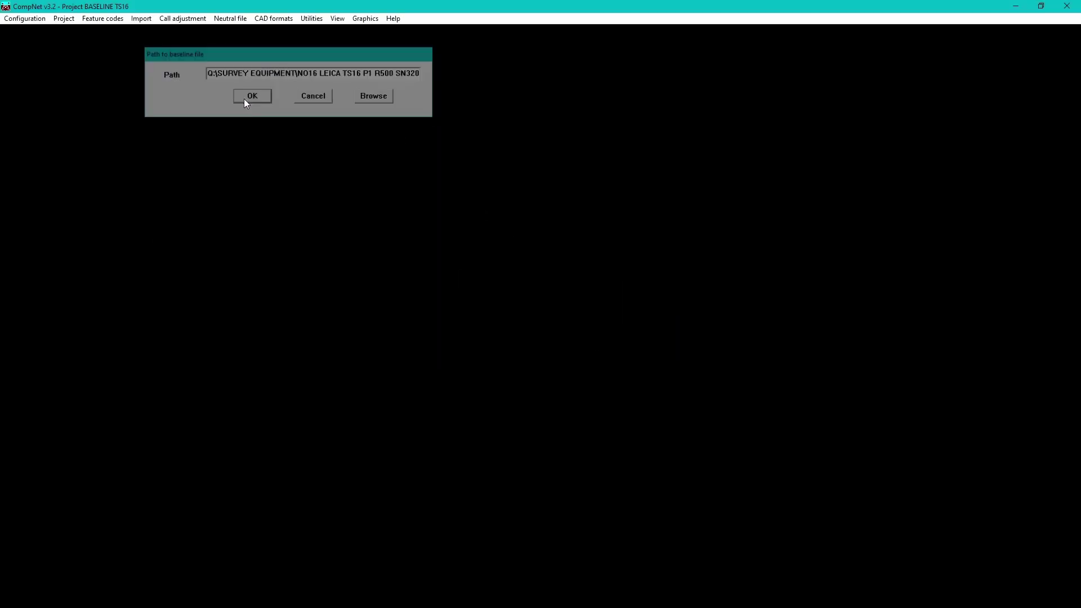
- Start choosing a baseline height file for the baseline calibration and open the file browser for its path
{"action": "left_click", "coordinate": [311, 18]}
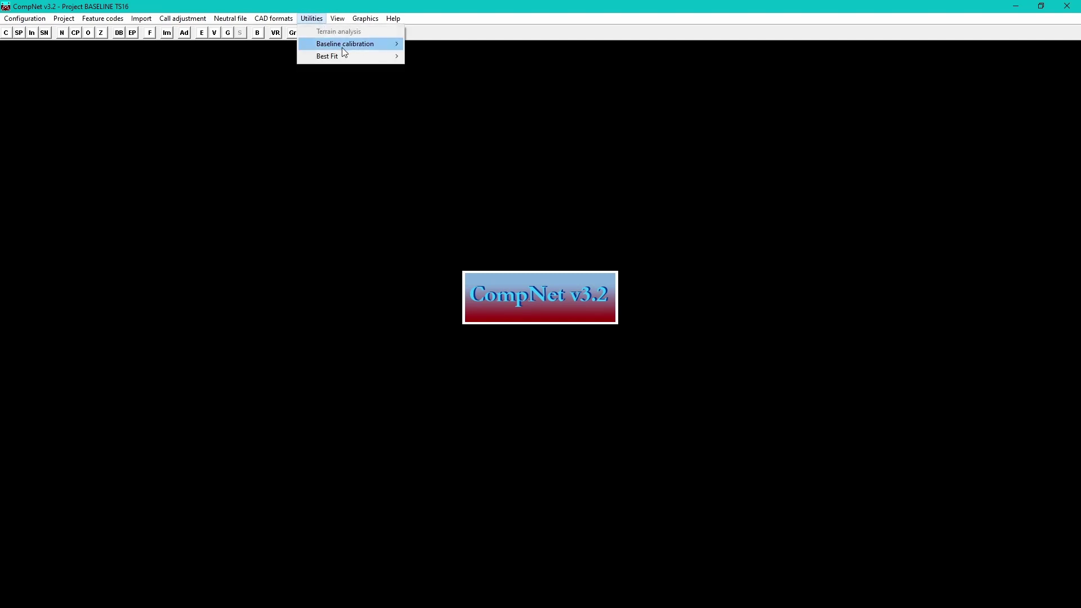
{"action": "mouse_move", "coordinate": [342, 43]}
{"action": "mouse_move", "coordinate": [460, 56]}
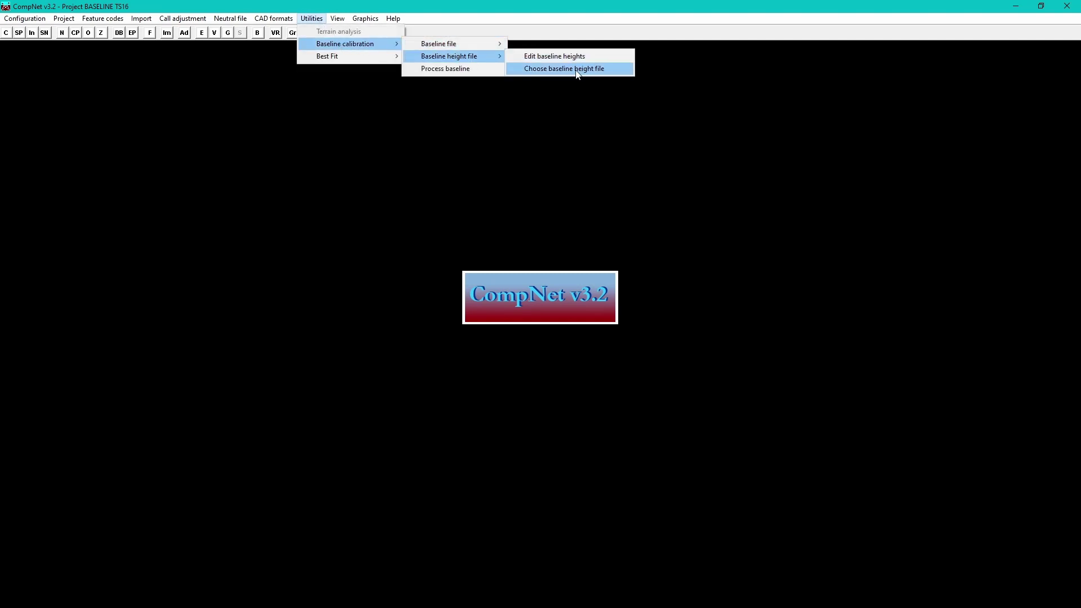
{"action": "left_click", "coordinate": [577, 74]}
{"action": "left_click", "coordinate": [588, 337]}
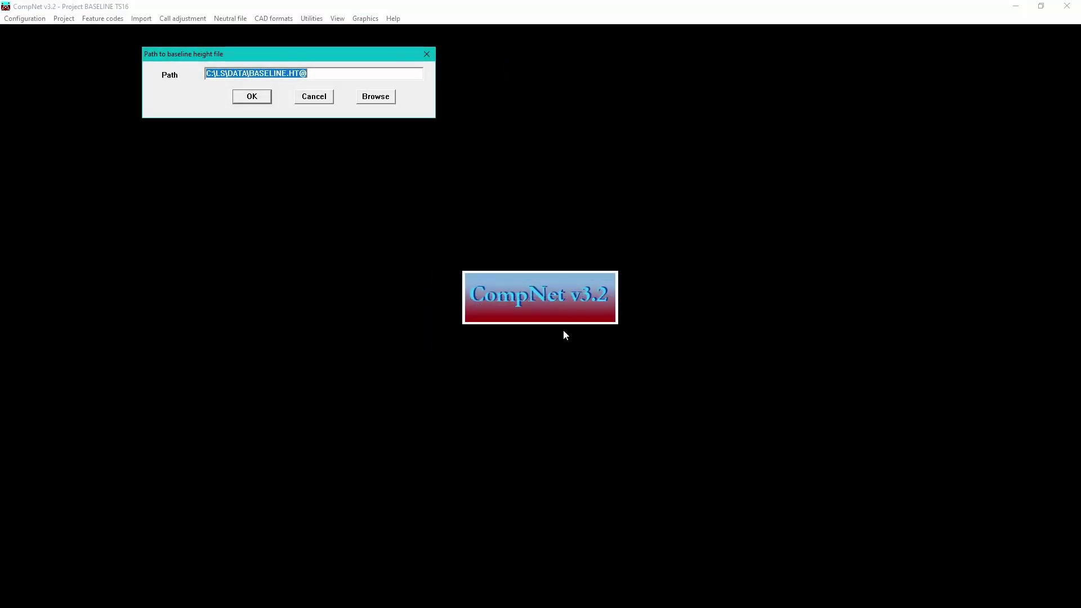
{"action": "left_click", "coordinate": [376, 96]}
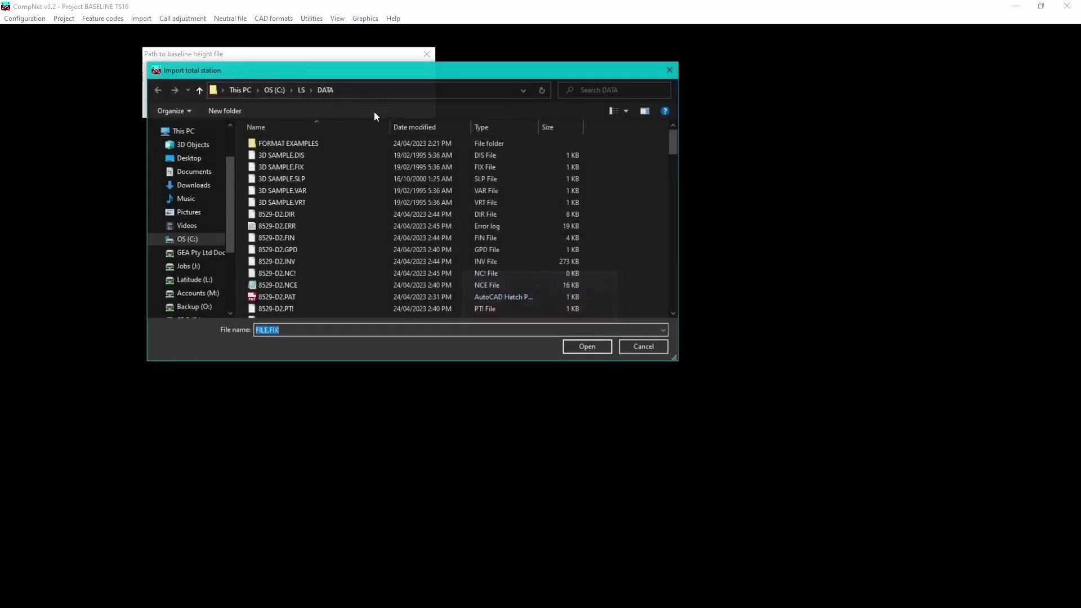
- Browse on drive Q: to SURVEY EQUIPMENT, No16 LEICA TS16 P1 R500 SN3200482, BASELINE TESTS, 230406 (JM), Compnet for the height file
{"action": "scroll", "coordinate": [214, 309], "scroll_direction": "down", "scroll_amount": 1}
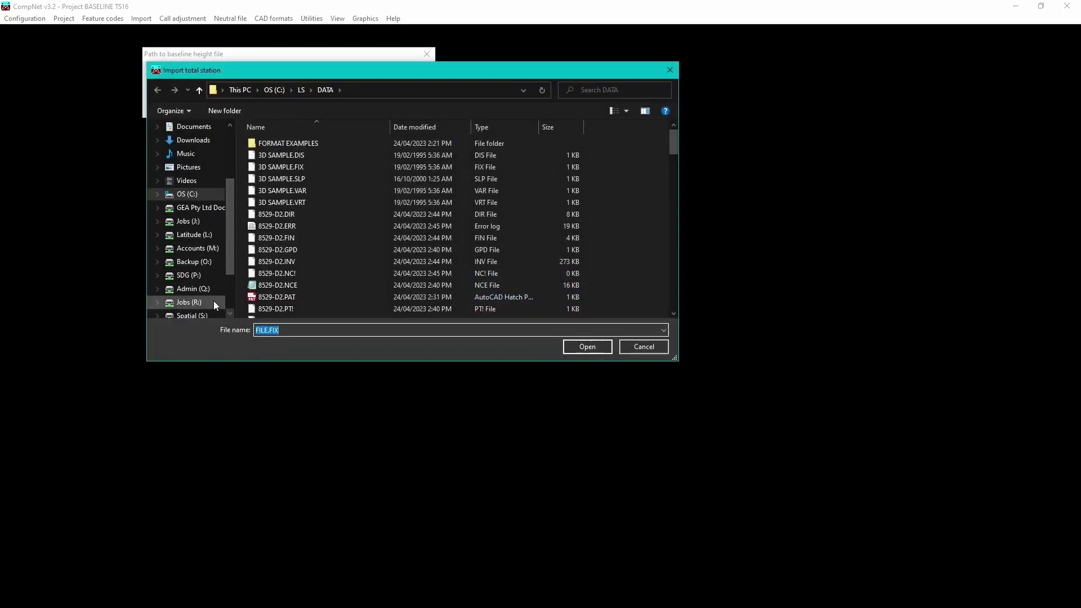
{"action": "left_click", "coordinate": [211, 289]}
{"action": "scroll", "coordinate": [299, 225], "scroll_direction": "down", "scroll_amount": 5}
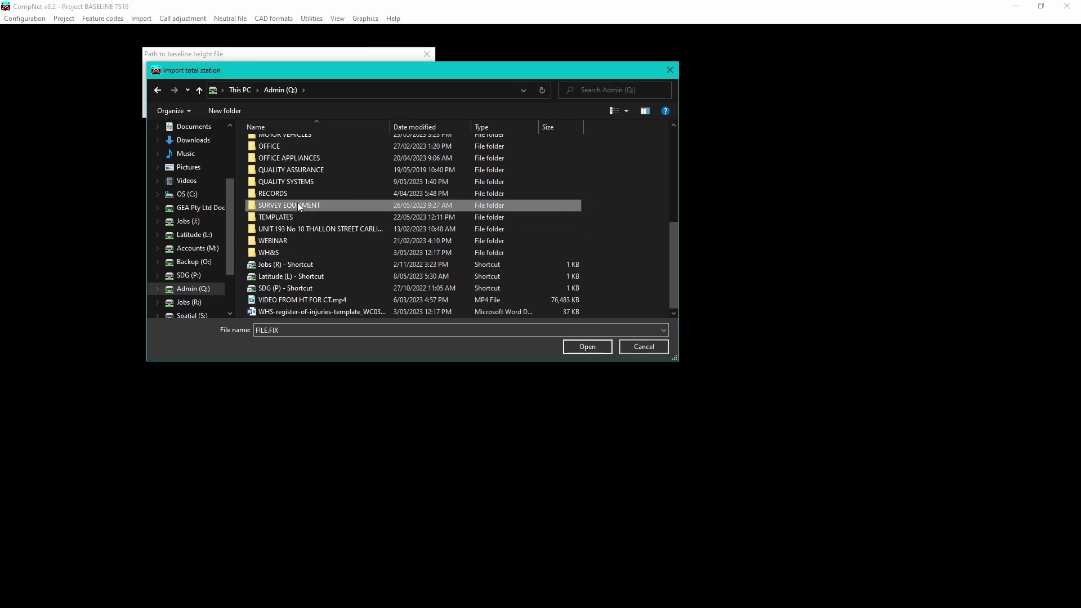
{"action": "double_click", "coordinate": [276, 201]}
{"action": "scroll", "coordinate": [292, 222], "scroll_direction": "down", "scroll_amount": 10}
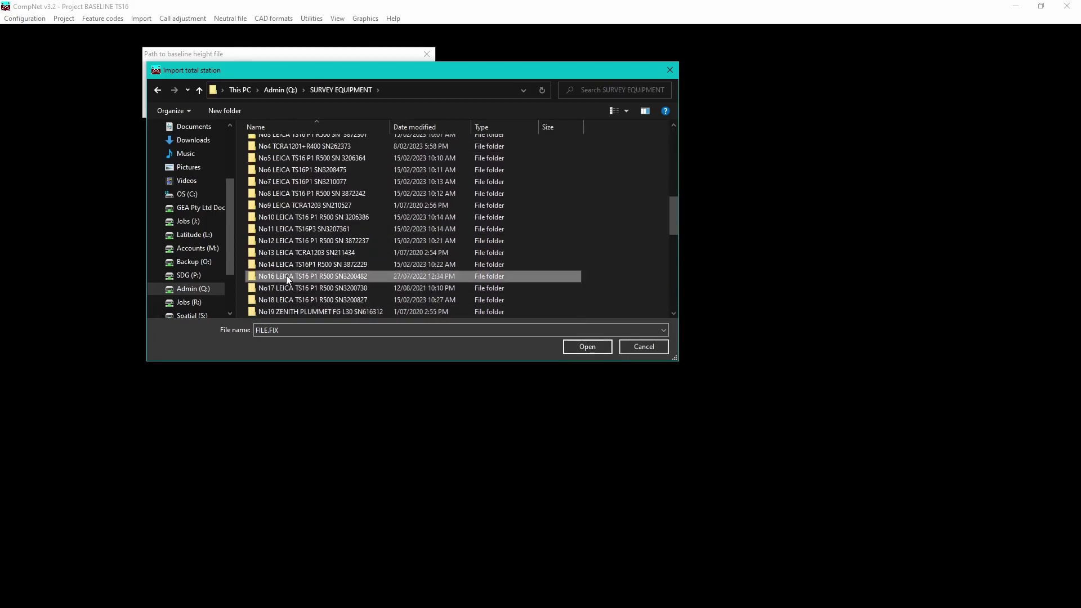
{"action": "double_click", "coordinate": [287, 276]}
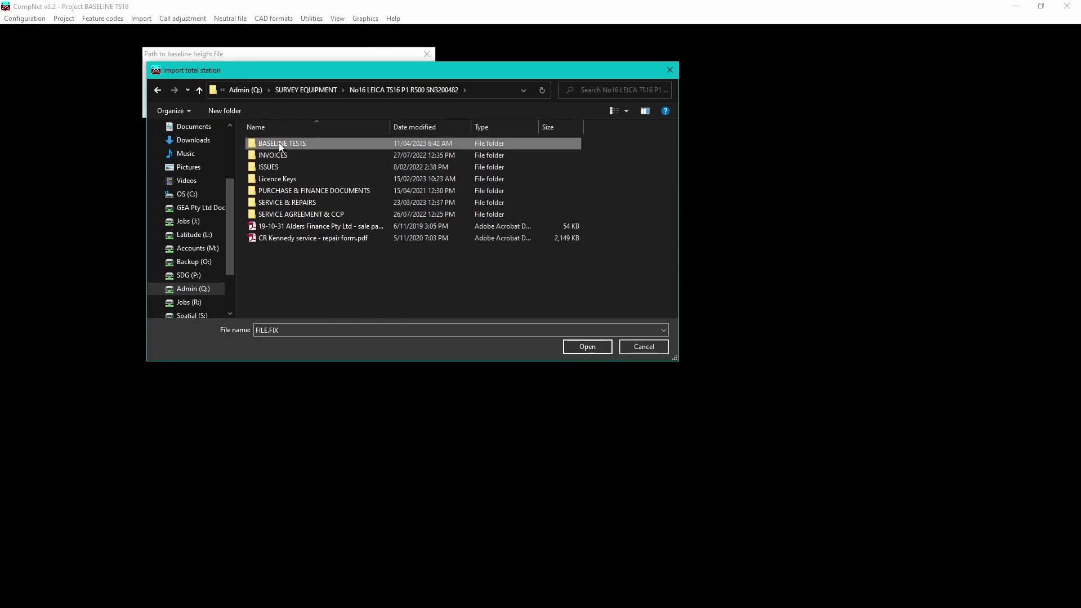
{"action": "double_click", "coordinate": [279, 143]}
{"action": "double_click", "coordinate": [278, 226]}
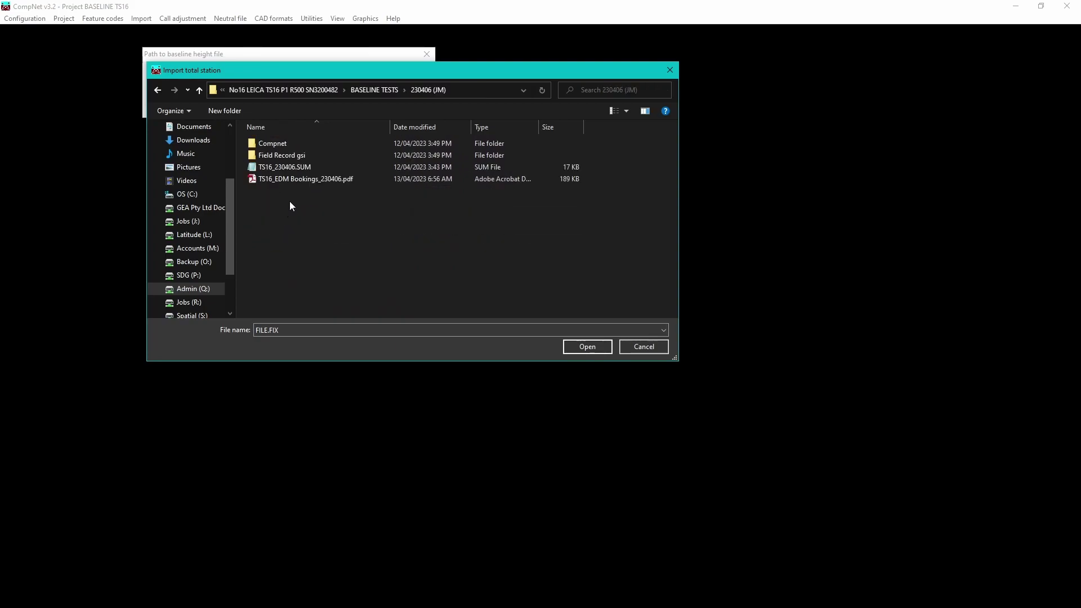
{"action": "double_click", "coordinate": [284, 142]}
- Load BASELINE.HT@ from the Compnet folder as the baseline height file, overwriting the existing delta height file
{"action": "left_click", "coordinate": [303, 141]}
{"action": "left_click", "coordinate": [587, 346]}
{"action": "left_click", "coordinate": [252, 97]}
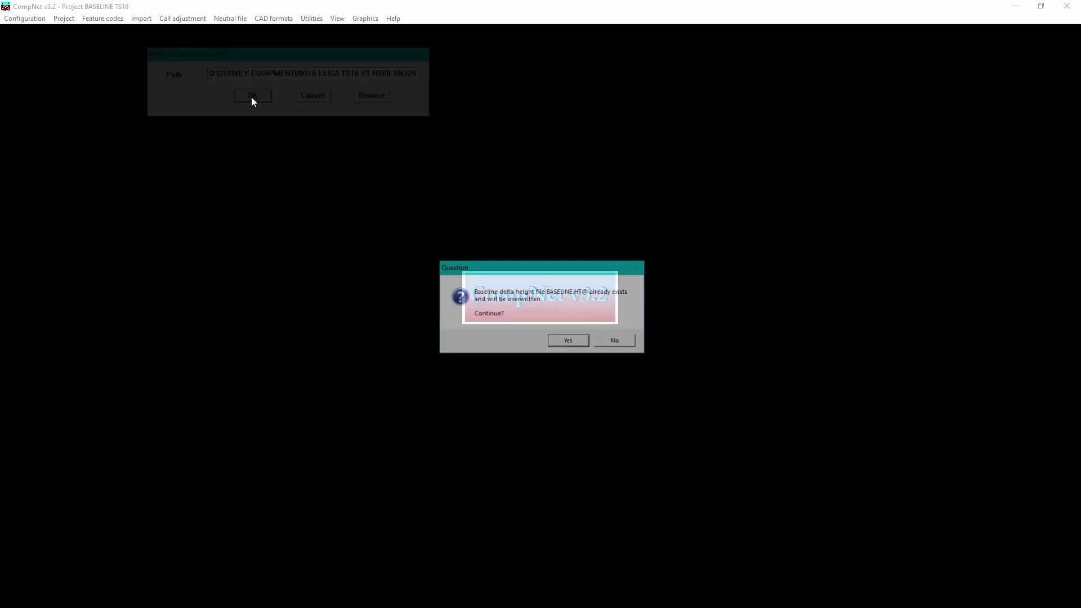
{"action": "left_click", "coordinate": [573, 341]}
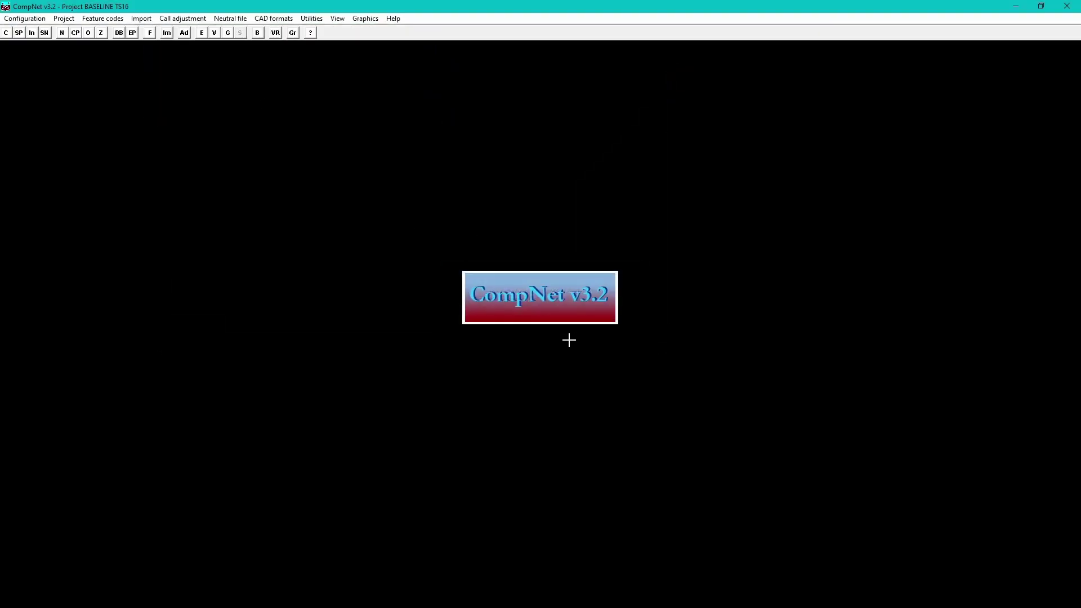
- Process the baseline calibration with the delta height file, overwriting the adjustment fixed coordinates with the NCE file values
{"action": "left_click", "coordinate": [312, 19]}
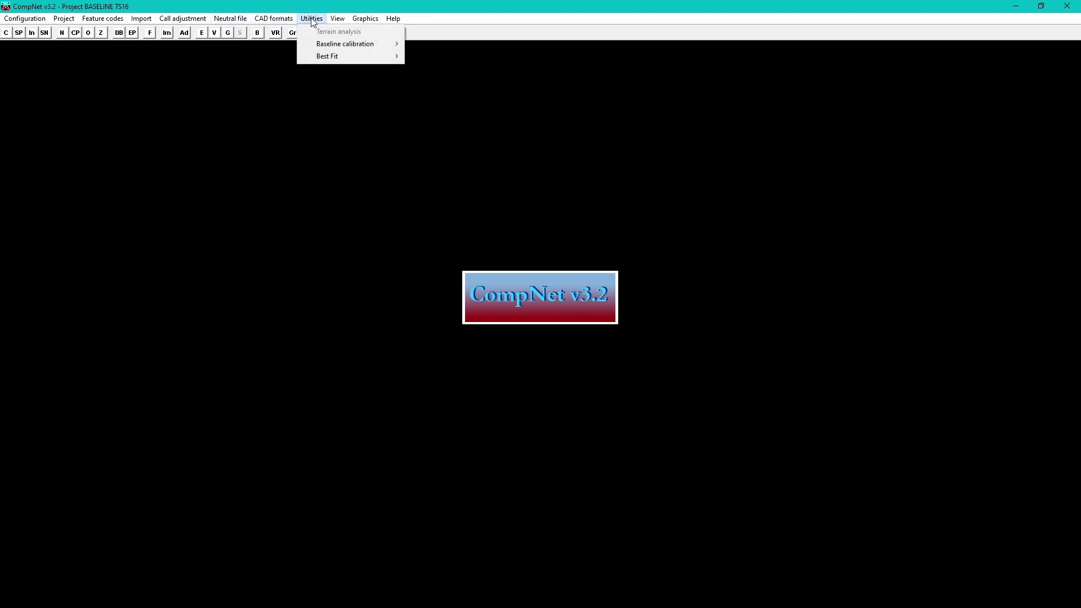
{"action": "mouse_move", "coordinate": [340, 45]}
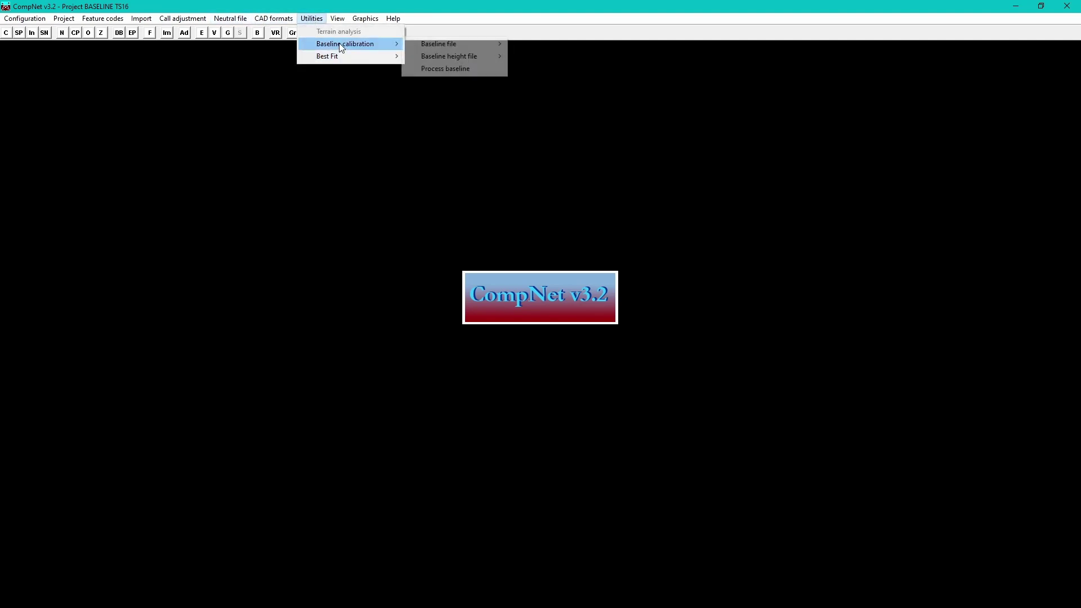
{"action": "left_click", "coordinate": [458, 69]}
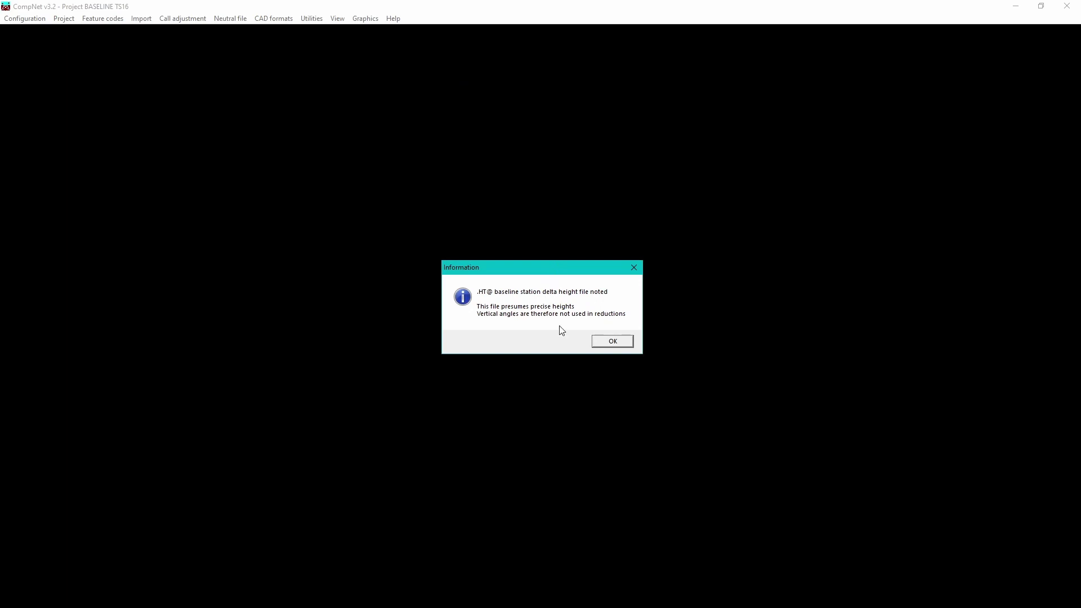
{"action": "left_click", "coordinate": [616, 343]}
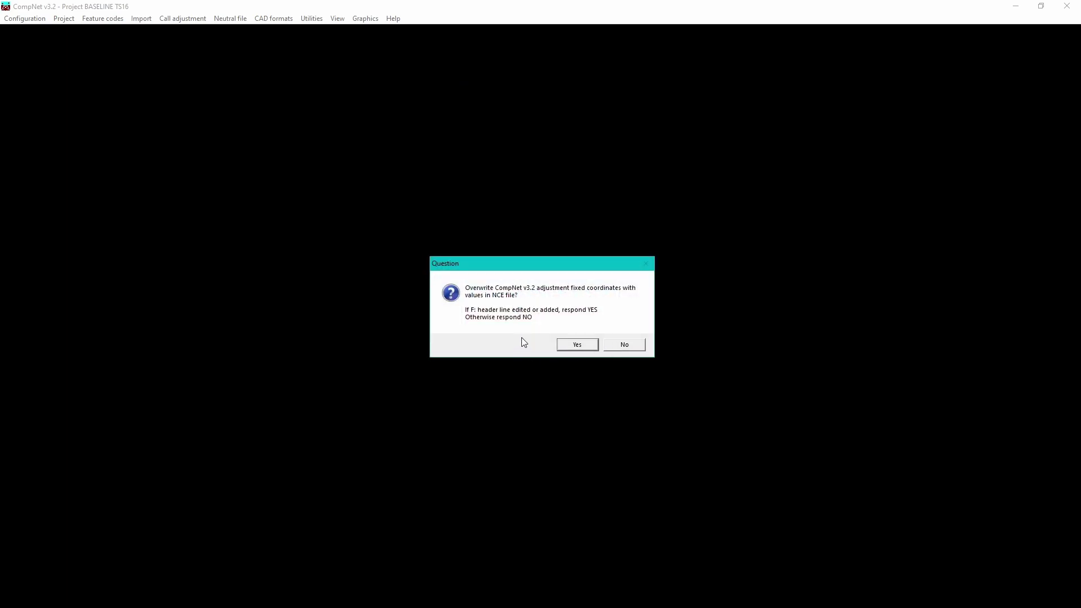
{"action": "left_click", "coordinate": [578, 346]}
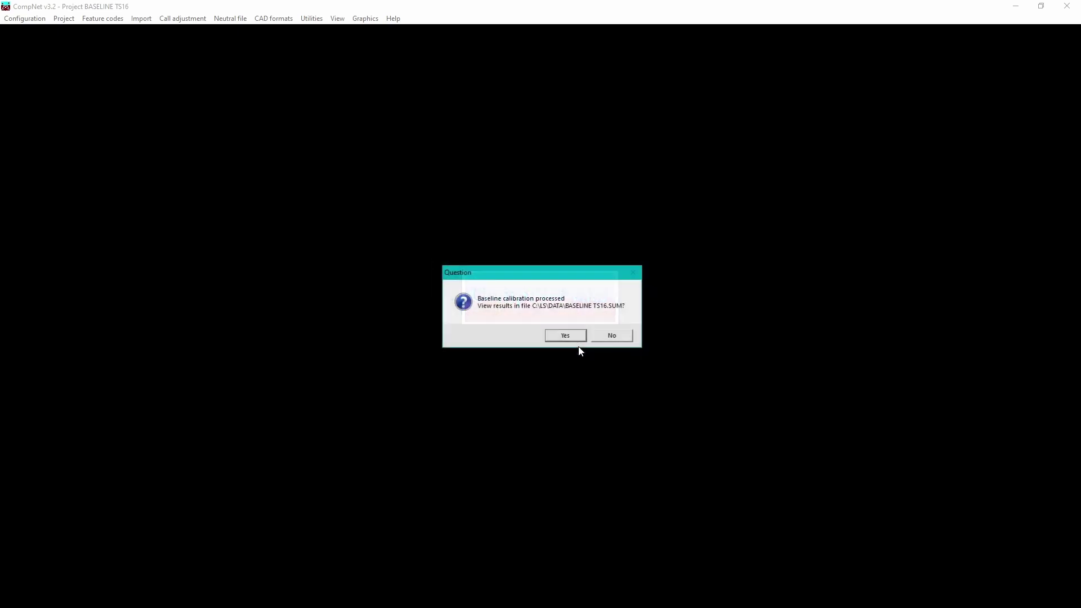
- Open the calibration results file BASELINE TS16.SUM for viewing
{"action": "left_click", "coordinate": [568, 337]}
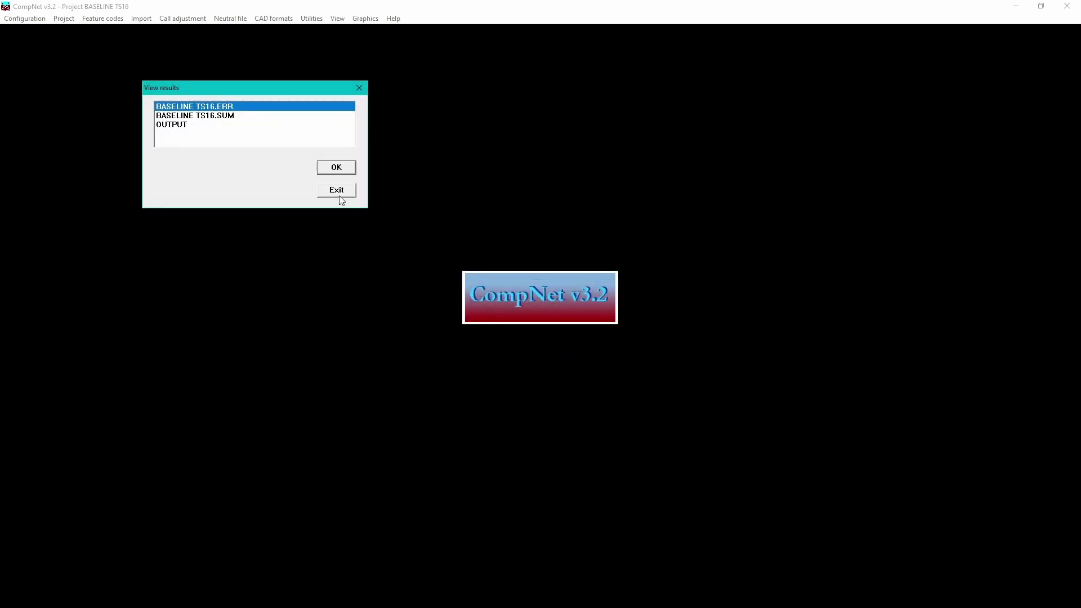
{"action": "left_click", "coordinate": [260, 117]}
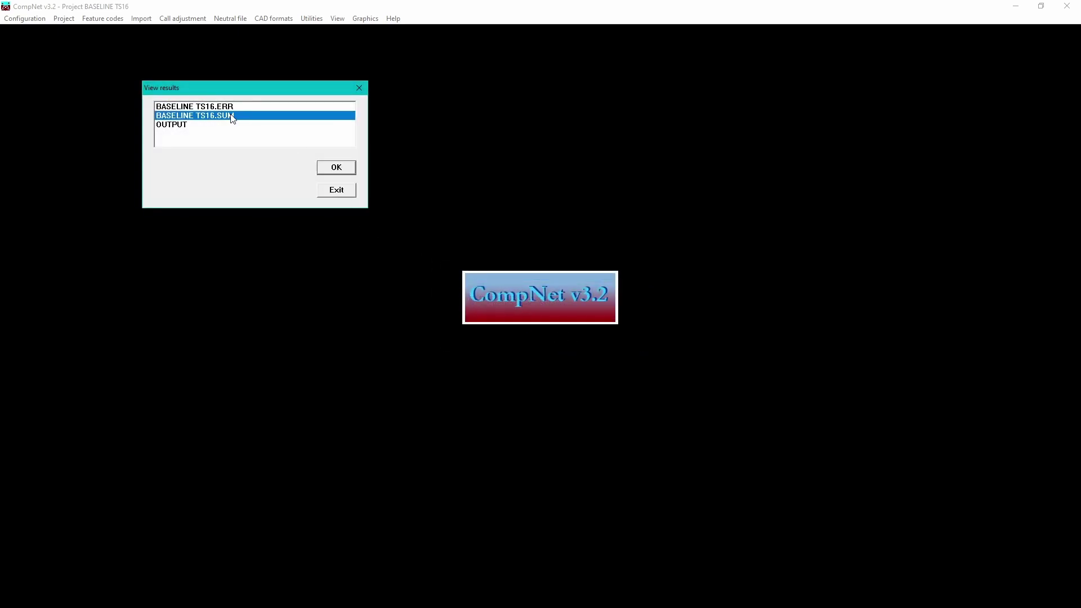
{"action": "left_click", "coordinate": [335, 169]}
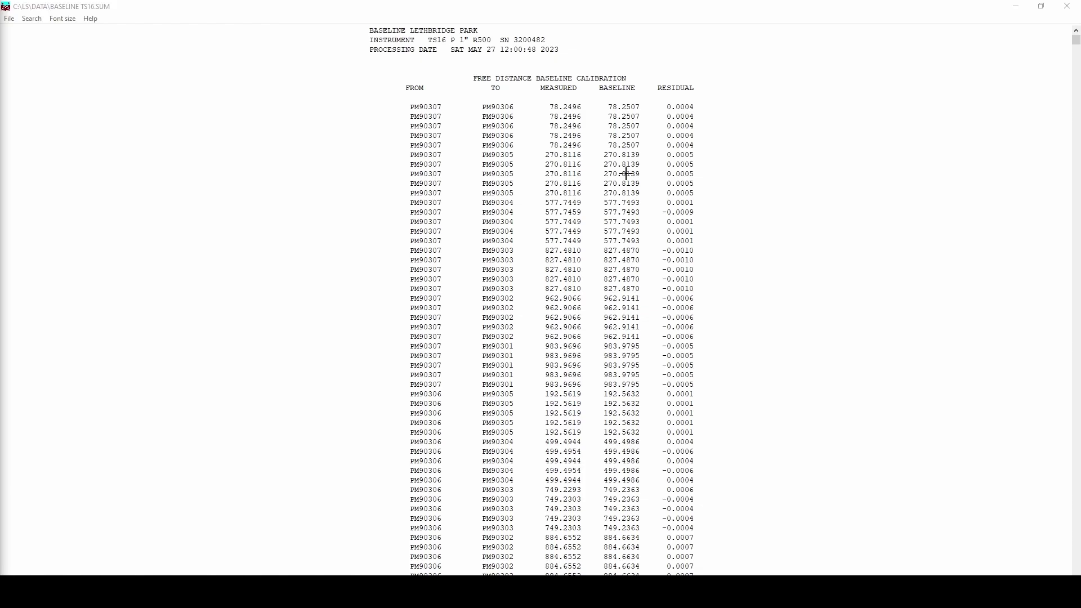
- Examine the residuals, EDM constants, baseline distances, PPM correction and variance factors in the calibration summary, and close the results
{"action": "left_click", "coordinate": [477, 78]}
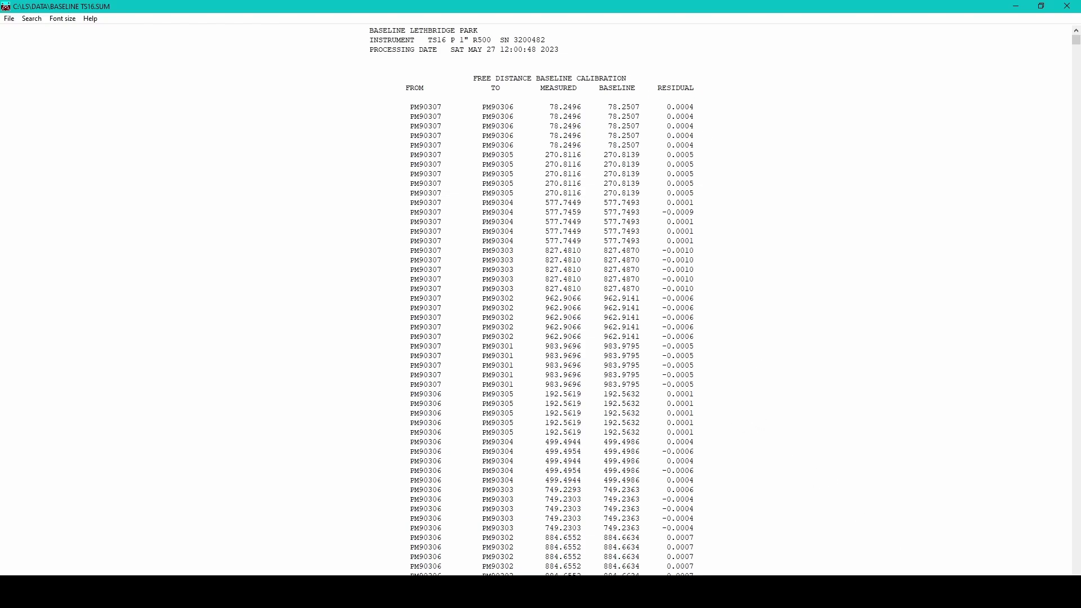
{"action": "scroll", "coordinate": [540, 298], "scroll_direction": "down", "scroll_amount": 2}
{"action": "scroll", "coordinate": [958, 338], "scroll_direction": "down", "scroll_amount": 3}
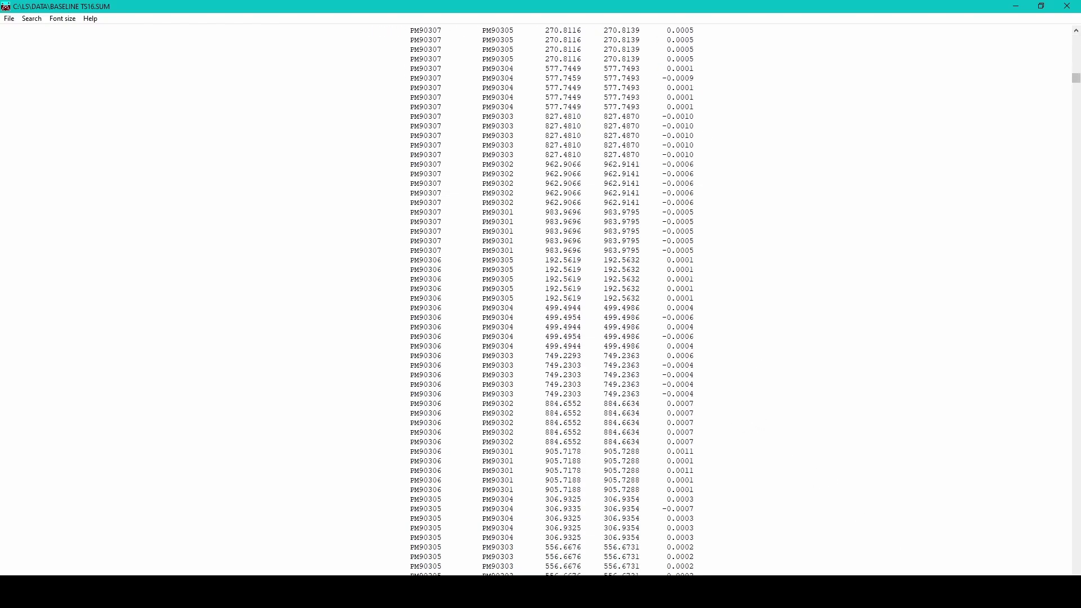
{"action": "left_click", "coordinate": [1076, 569]}
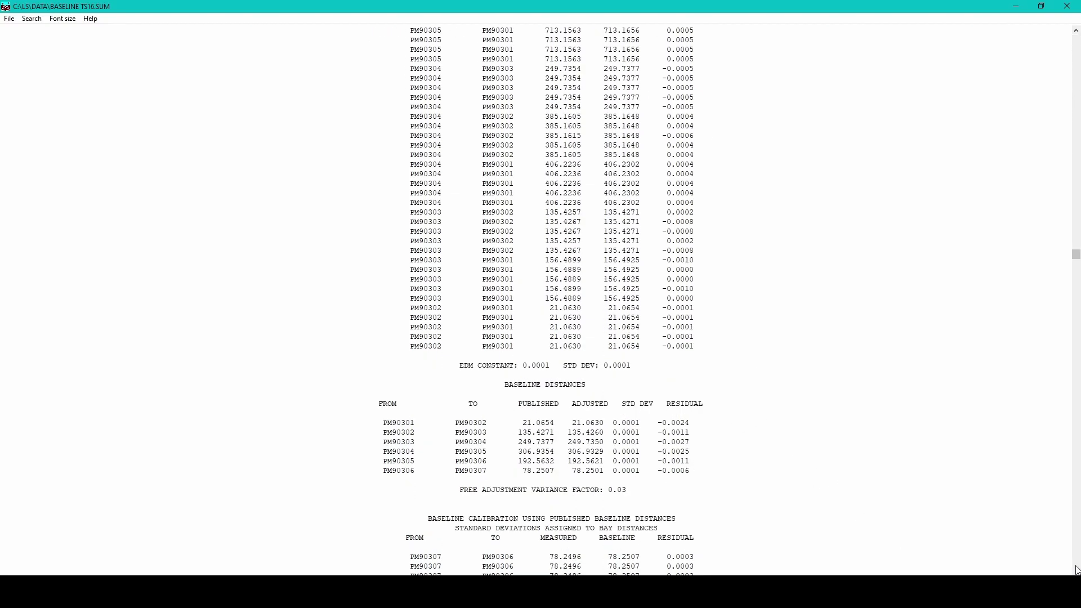
{"action": "left_click", "coordinate": [1078, 278]}
{"action": "scroll", "coordinate": [540, 304], "scroll_direction": "down", "scroll_amount": 9}
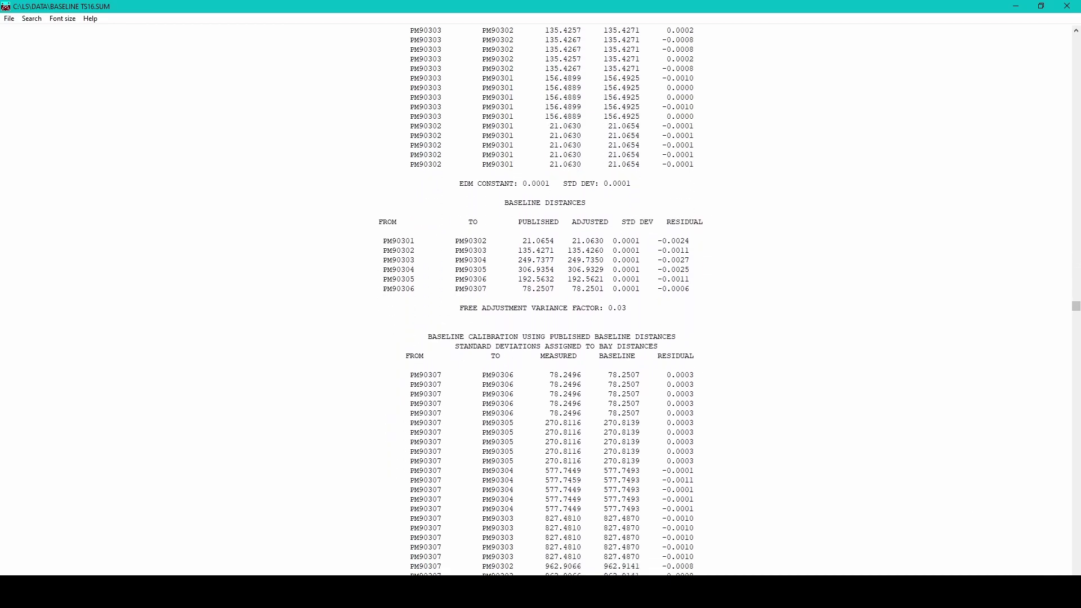
{"action": "scroll", "coordinate": [994, 521], "scroll_direction": "down", "scroll_amount": 2}
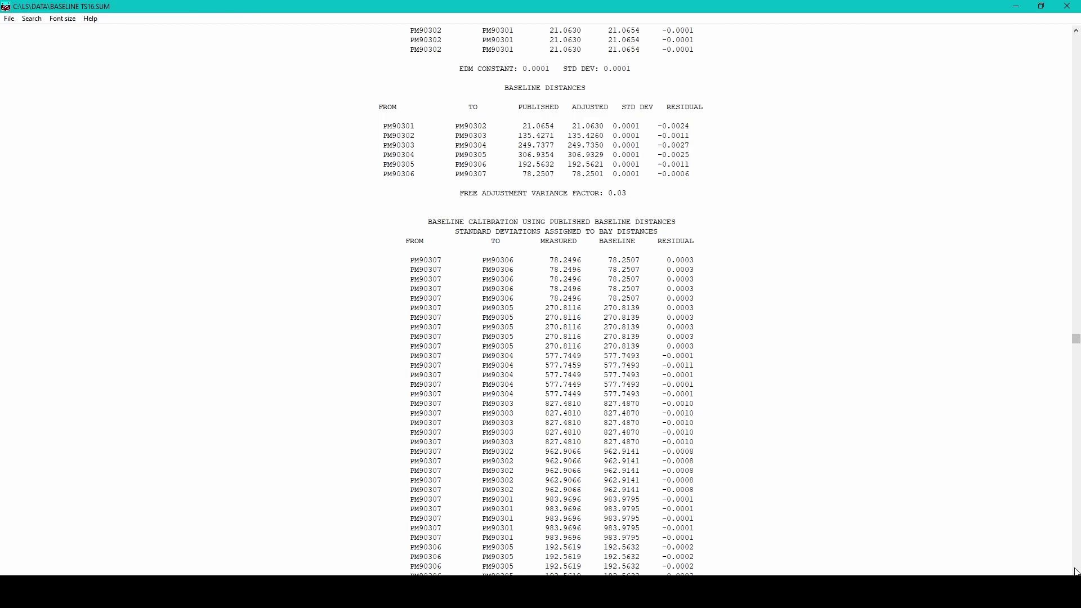
{"action": "scroll", "coordinate": [1076, 572], "scroll_direction": "down", "scroll_amount": 15}
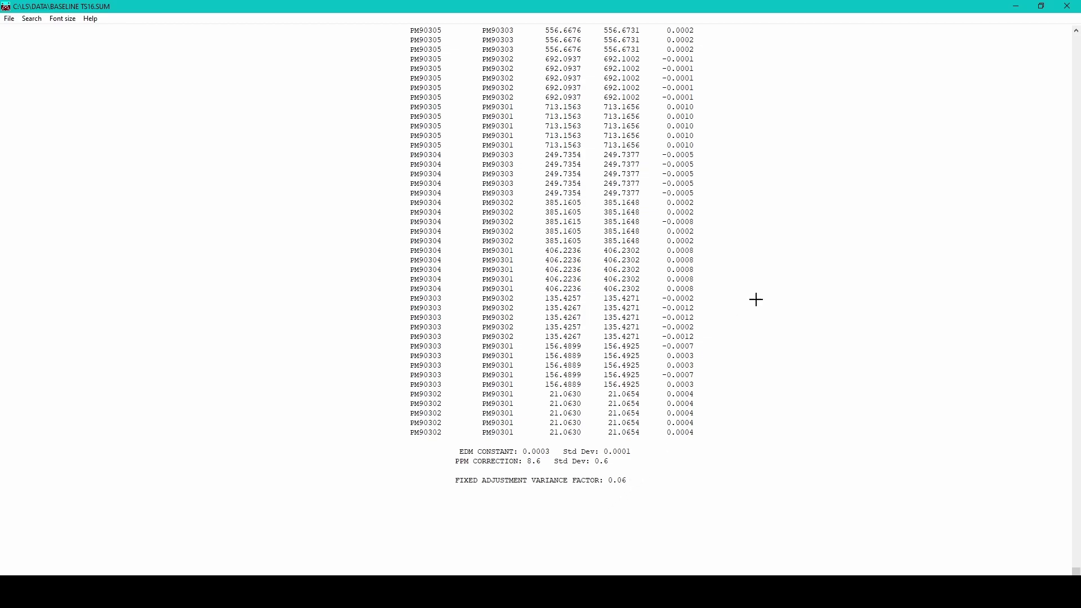
{"action": "left_click", "coordinate": [1067, 6]}
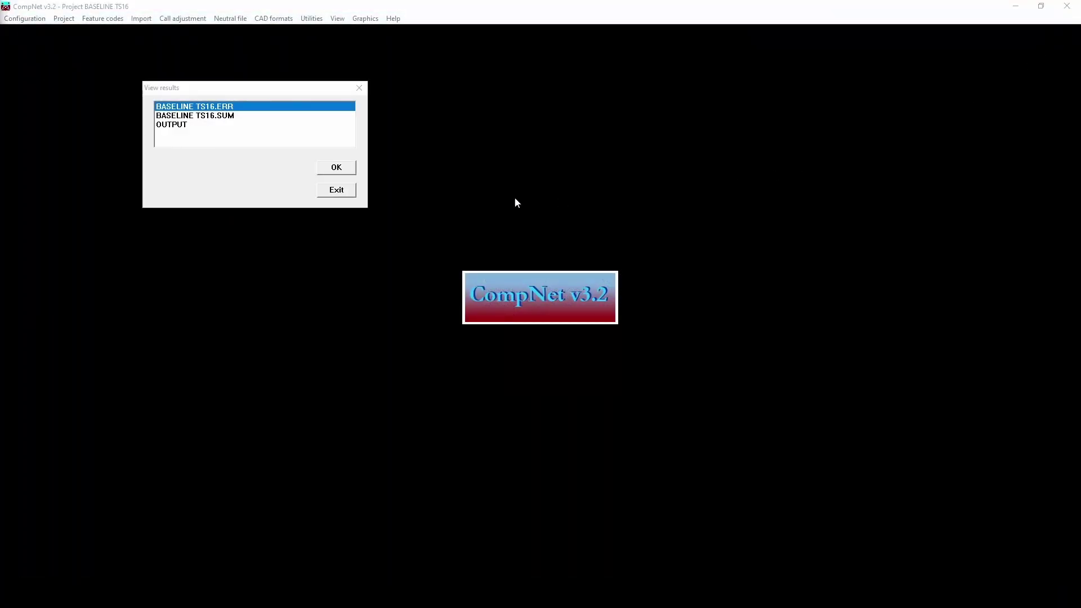
{"action": "left_click", "coordinate": [336, 189]}
- Open the program's help documentation
{"action": "left_click", "coordinate": [393, 19]}
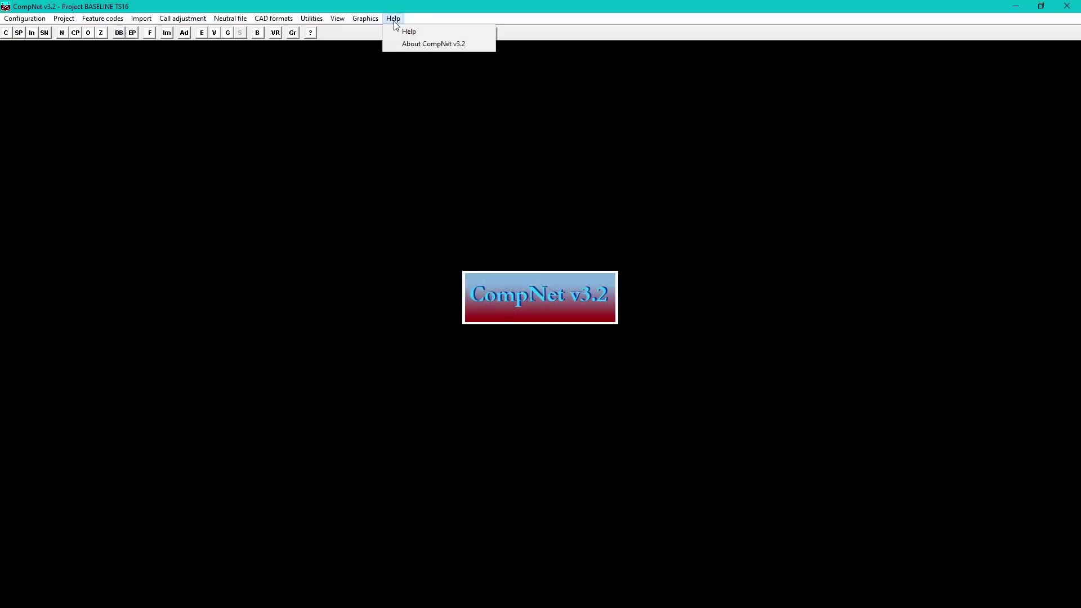
{"action": "left_click", "coordinate": [410, 33]}
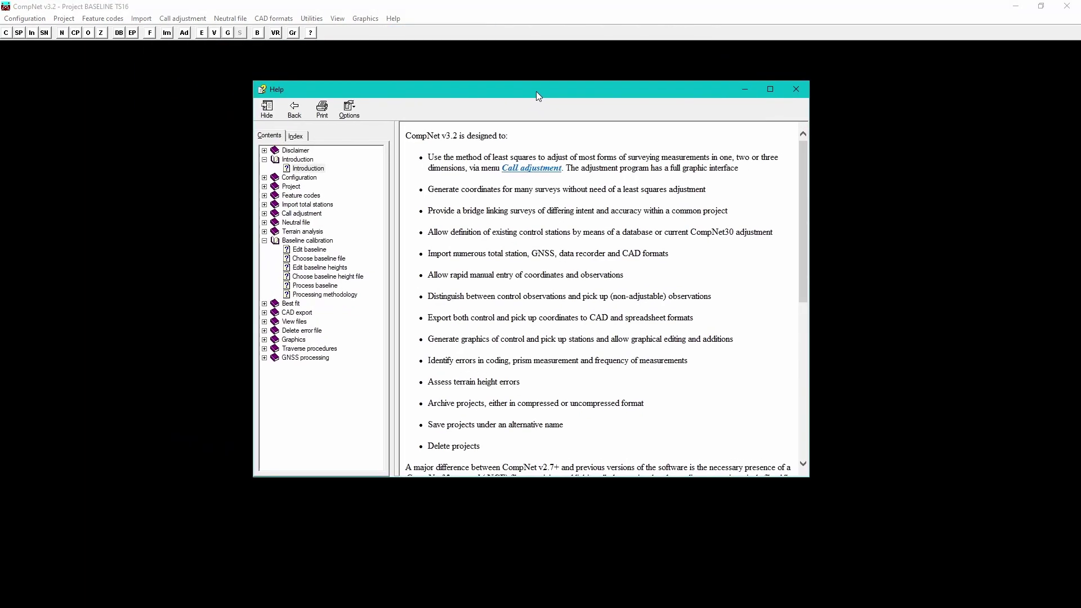